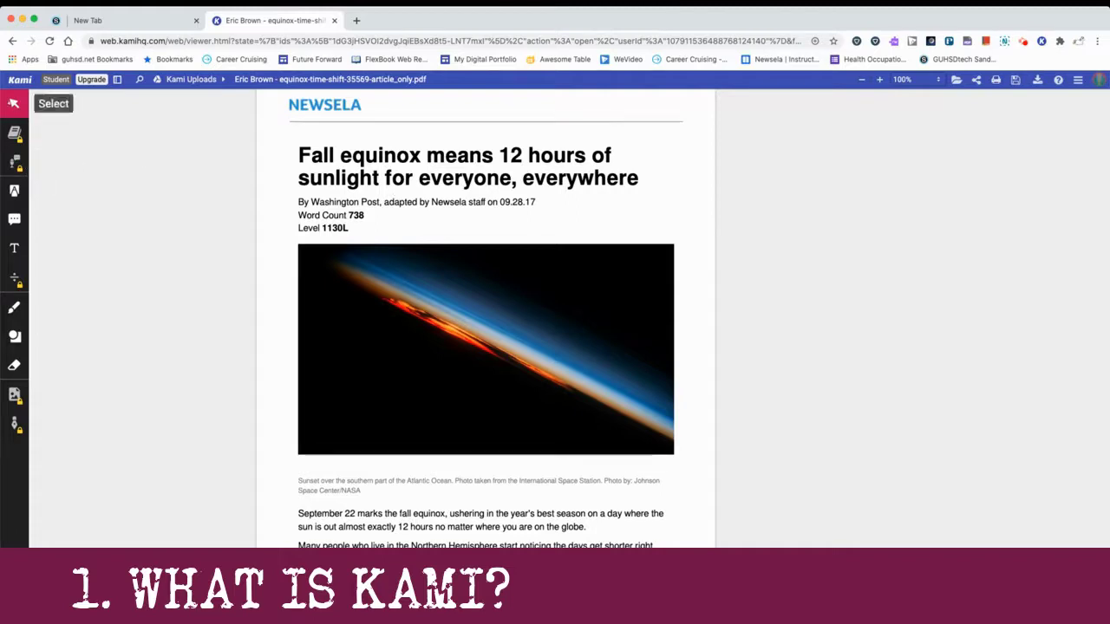
Highlight the article's byline, from "By Washington Post" to the date, in yellow with the Box Highlighter.
{"action": "scroll", "coordinate": [406, 276], "scroll_direction": "down", "scroll_amount": 1}
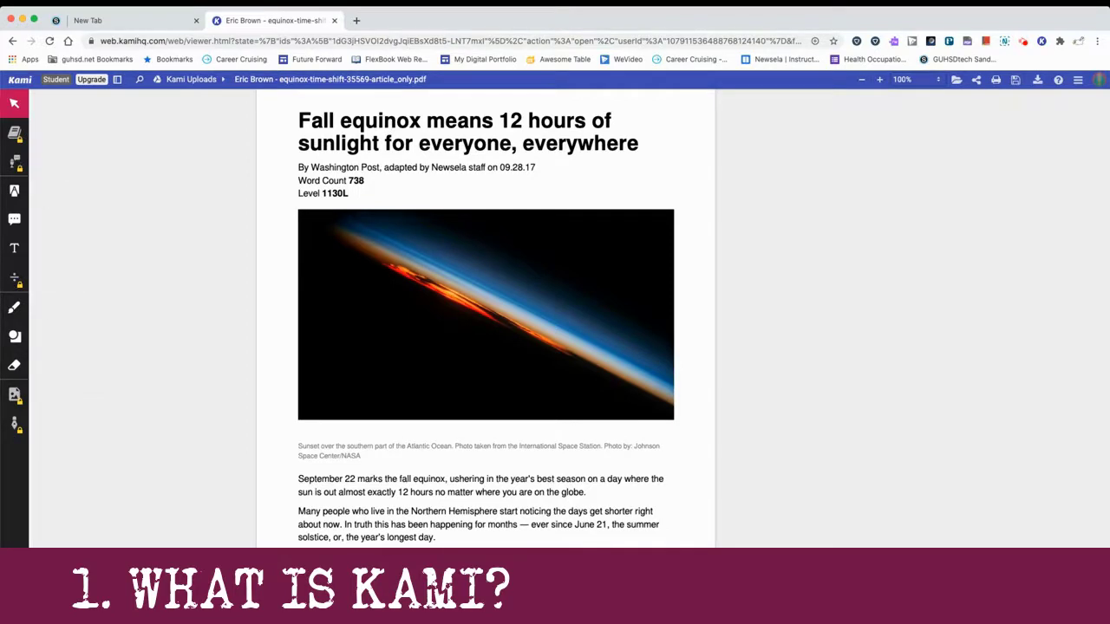
{"action": "mouse_move", "coordinate": [36, 489]}
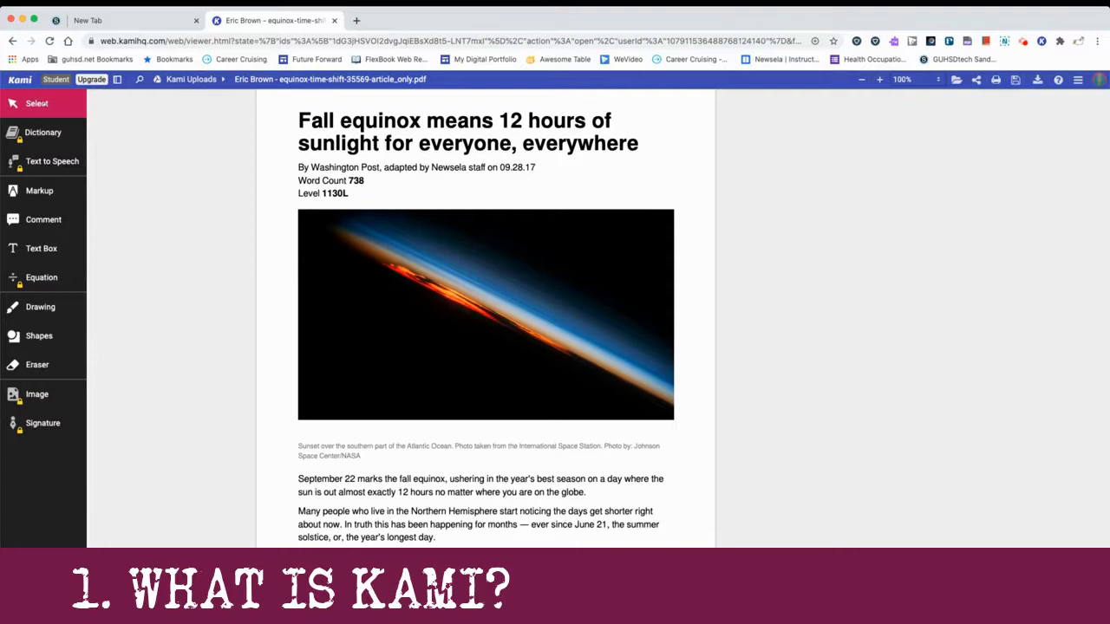
{"action": "left_click", "coordinate": [46, 192]}
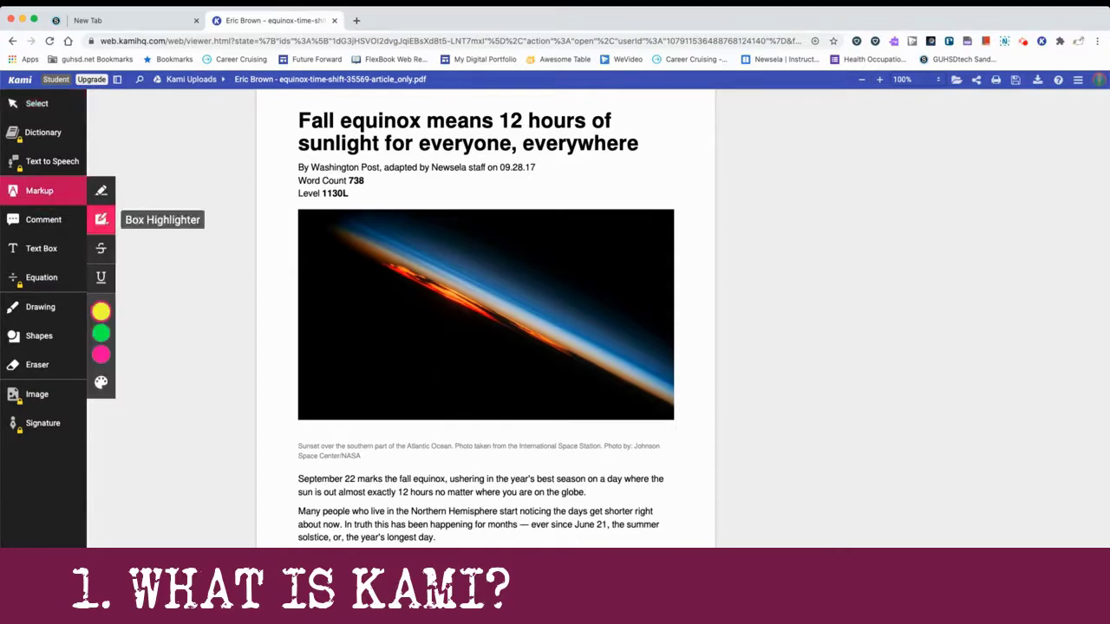
{"action": "mouse_move", "coordinate": [100, 310]}
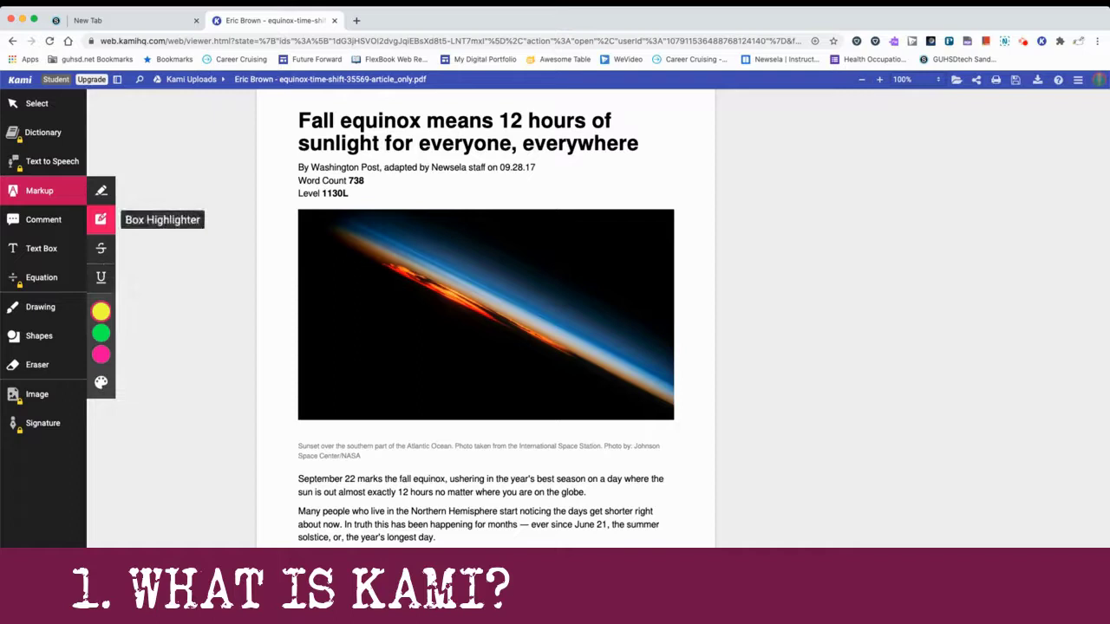
{"action": "left_click_drag", "start_coordinate": [295, 162], "coordinate": [547, 169]}
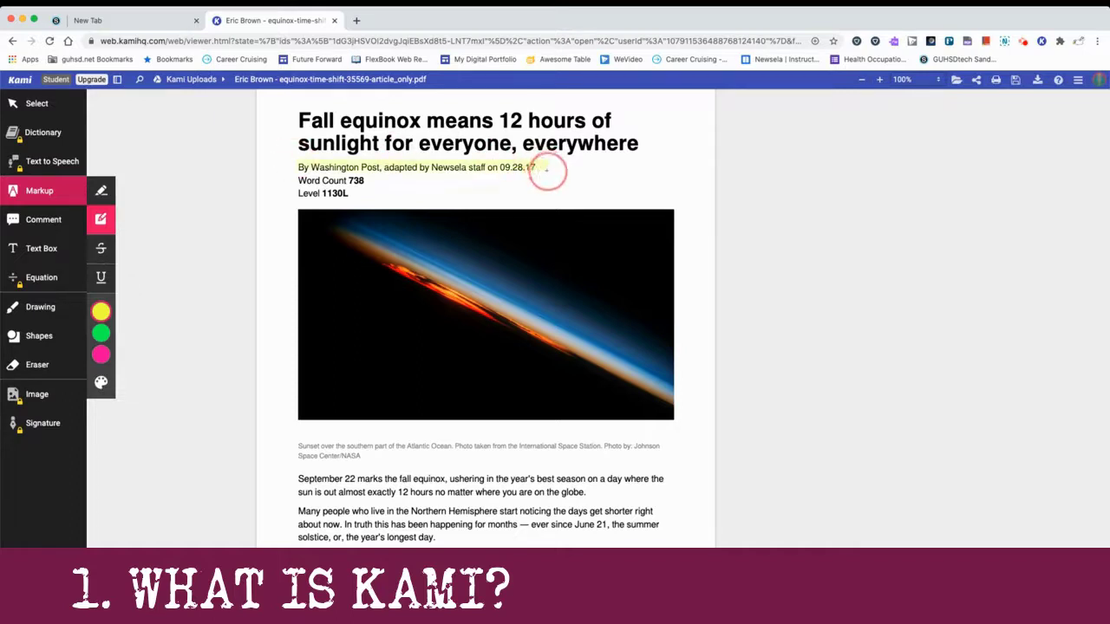
Mark "all" in "Fall" and the word "equinox" in the title with the yellow Text Highlighter, and dismiss the definition.
{"action": "left_click", "coordinate": [101, 191]}
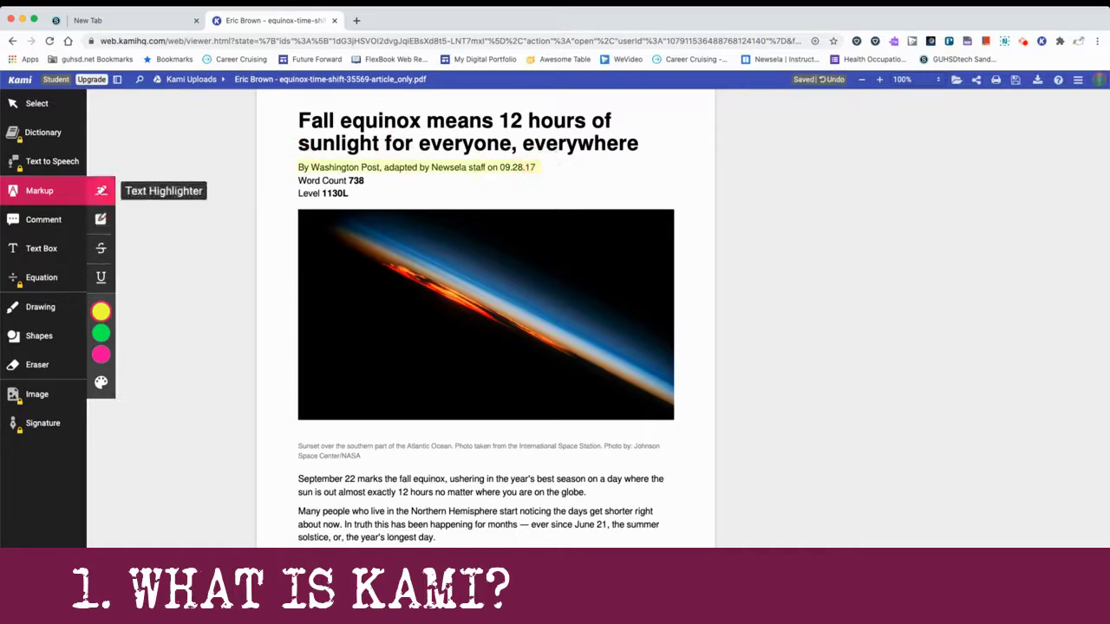
{"action": "left_click_drag", "start_coordinate": [310, 122], "coordinate": [334, 121]}
{"action": "double_click", "coordinate": [379, 120]}
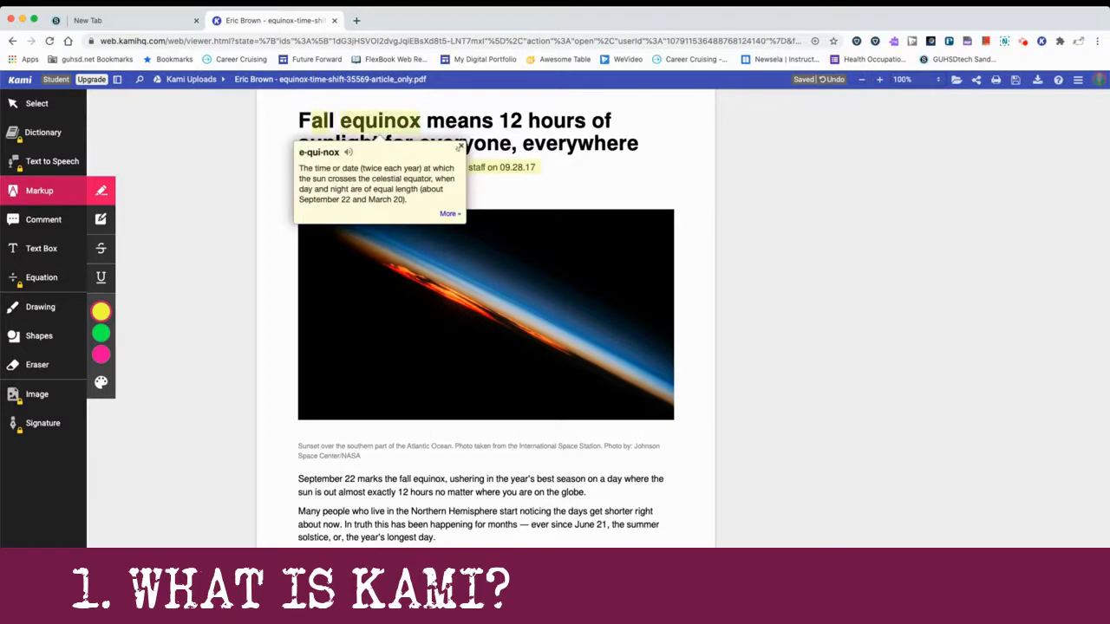
{"action": "left_click", "coordinate": [460, 146]}
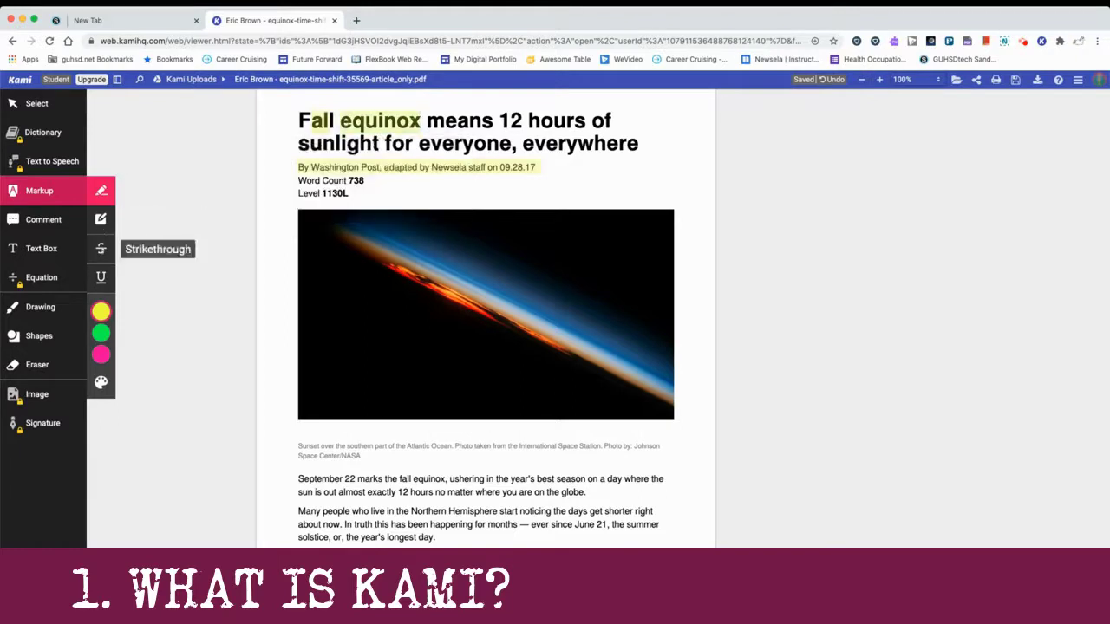
Strike through "everyone" in the title and underline the first line of the September 22 paragraph in yellow.
{"action": "left_click", "coordinate": [100, 248]}
{"action": "left_click_drag", "start_coordinate": [431, 143], "coordinate": [511, 148]}
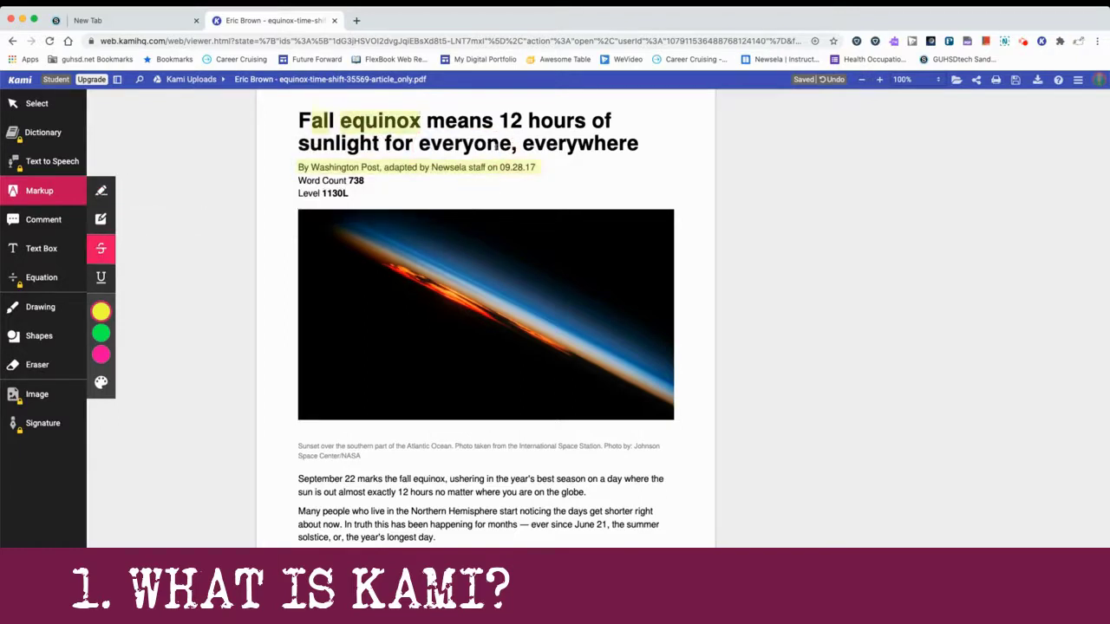
{"action": "left_click", "coordinate": [101, 278]}
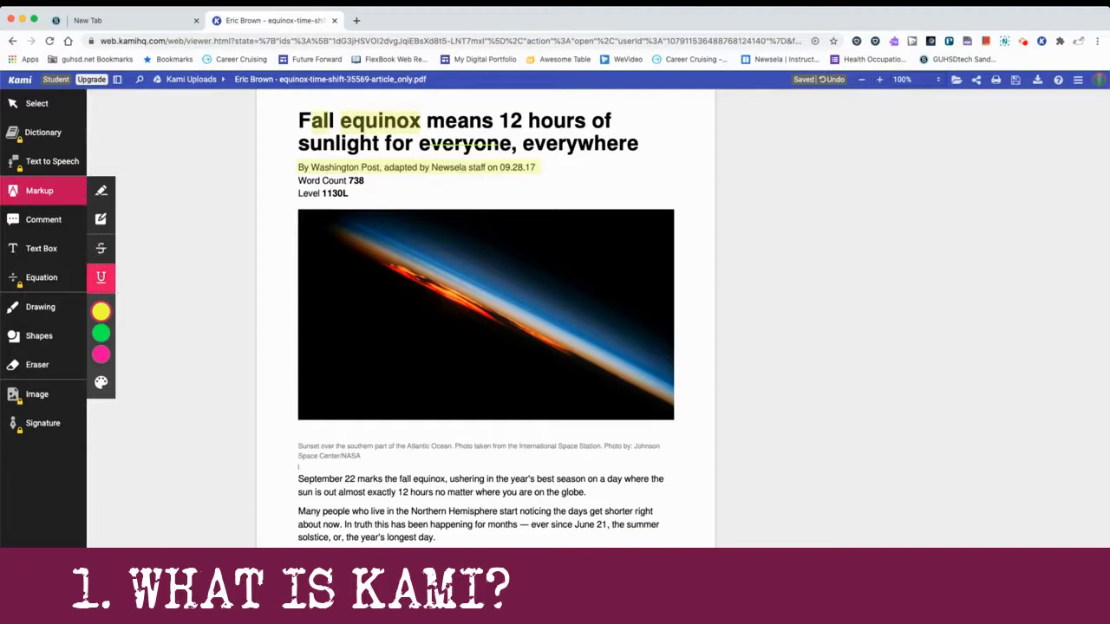
{"action": "mouse_move", "coordinate": [298, 469]}
{"action": "left_mouse_down"}
{"action": "mouse_move", "coordinate": [367, 485]}
{"action": "mouse_move", "coordinate": [469, 486]}
{"action": "left_mouse_up"}
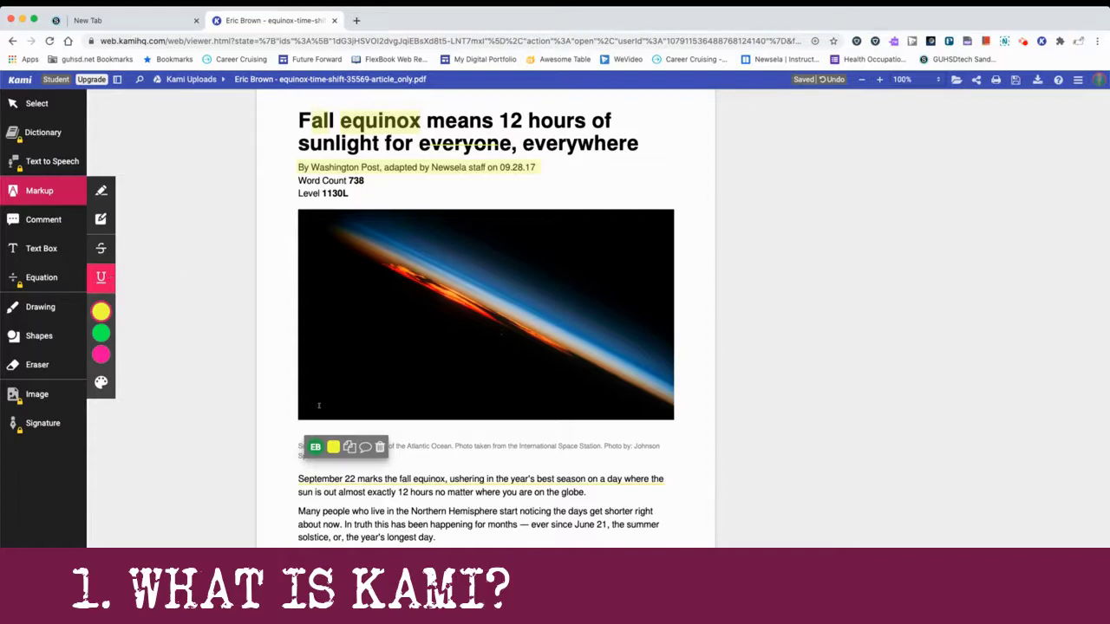
Add a text comment reading "insert comment" at "Northern Hemisphere" in the second paragraph.
{"action": "left_click", "coordinate": [39, 220]}
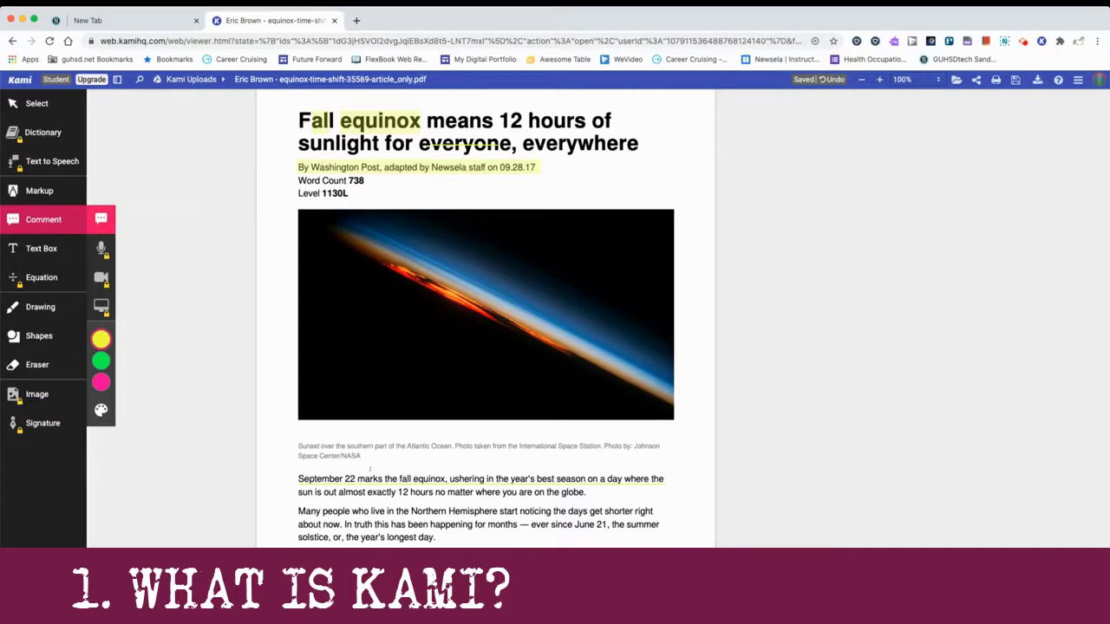
{"action": "scroll", "coordinate": [371, 470], "scroll_direction": "down", "scroll_amount": 2}
{"action": "double_click", "coordinate": [305, 295]}
{"action": "scroll", "coordinate": [305, 295], "scroll_direction": "down", "scroll_amount": 2}
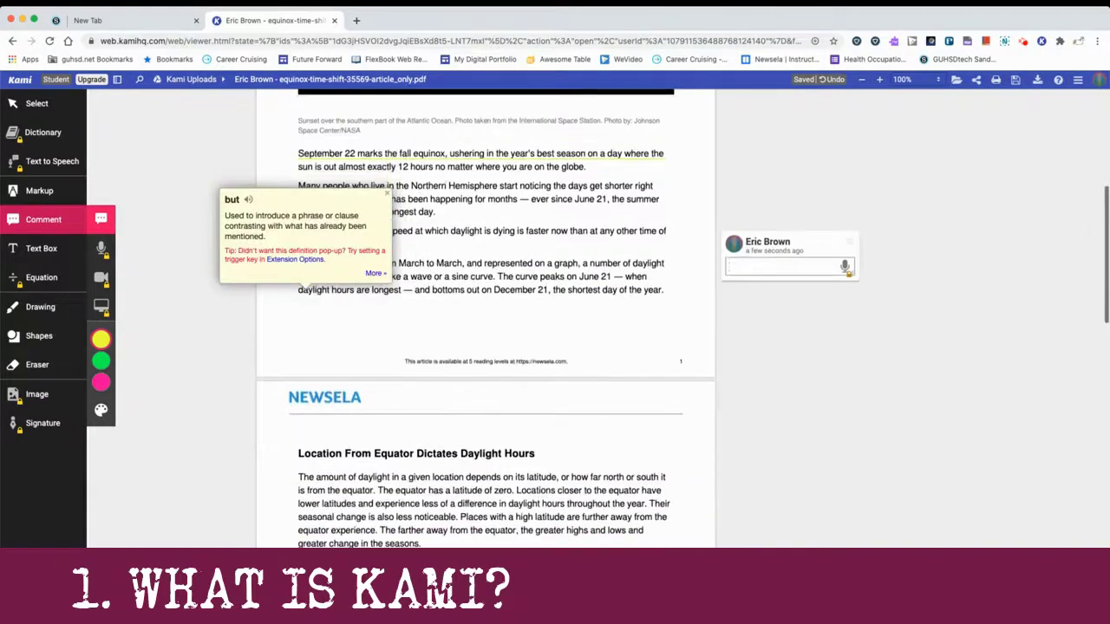
{"action": "scroll", "coordinate": [469, 225], "scroll_direction": "up", "scroll_amount": 1}
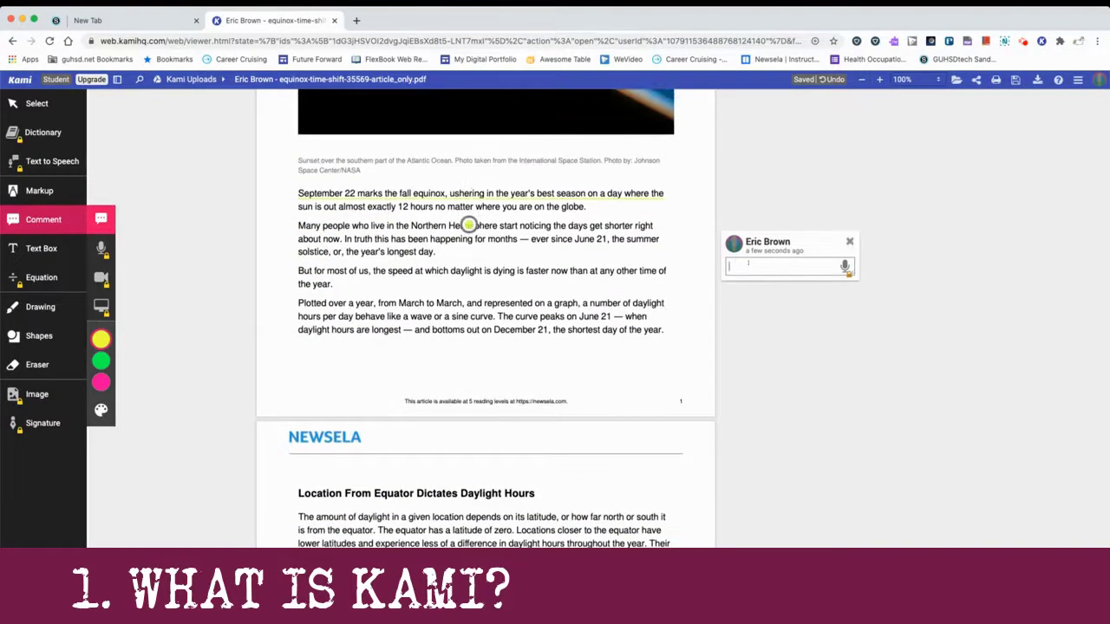
{"action": "type", "text": "insert comment"}
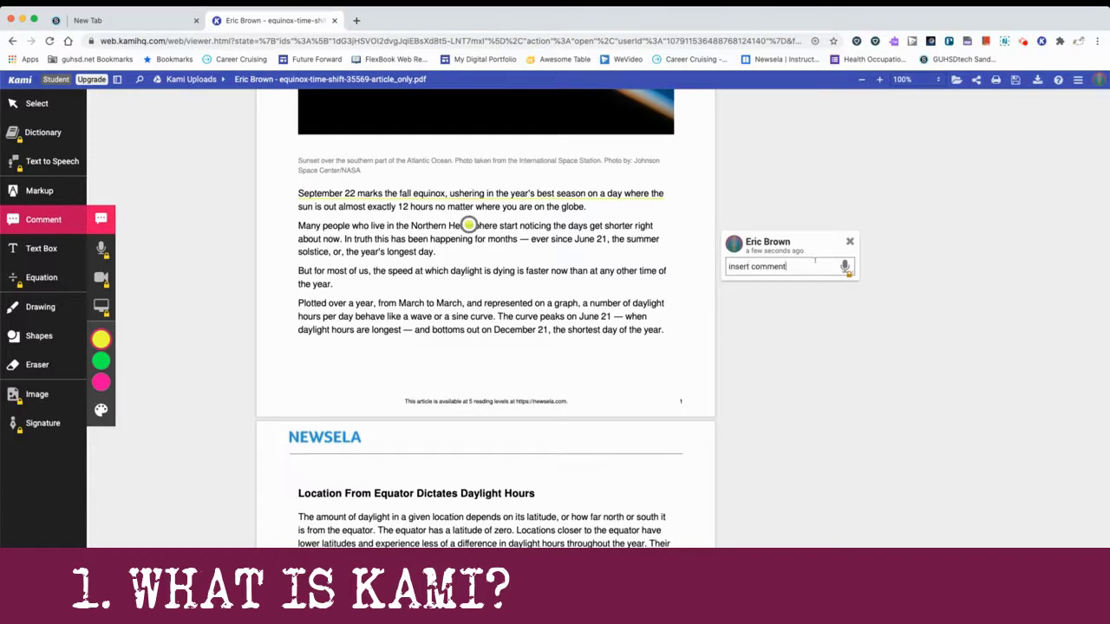
{"action": "key", "text": "Return"}
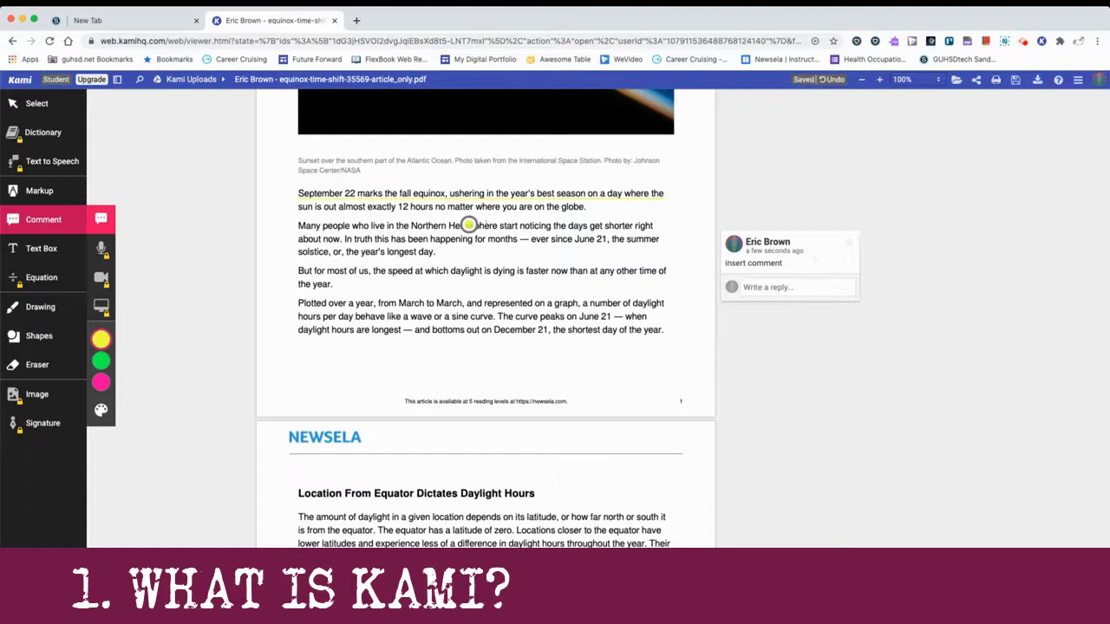
Change the colour of the comment marker at "Northern Hemisphere" to purple.
{"action": "left_click", "coordinate": [468, 225]}
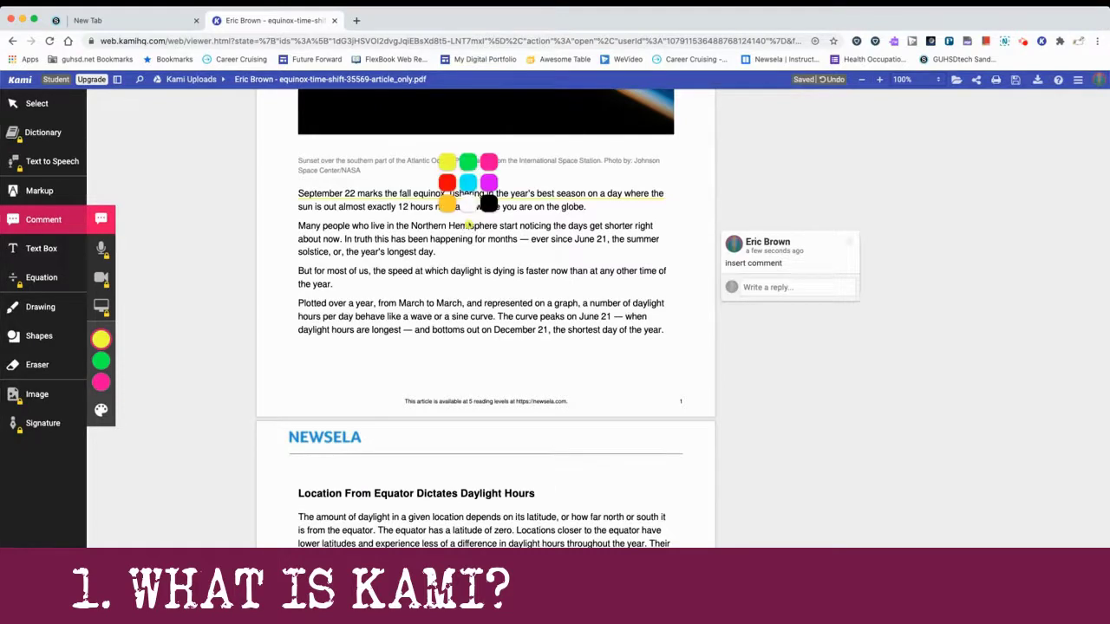
{"action": "left_click", "coordinate": [468, 225]}
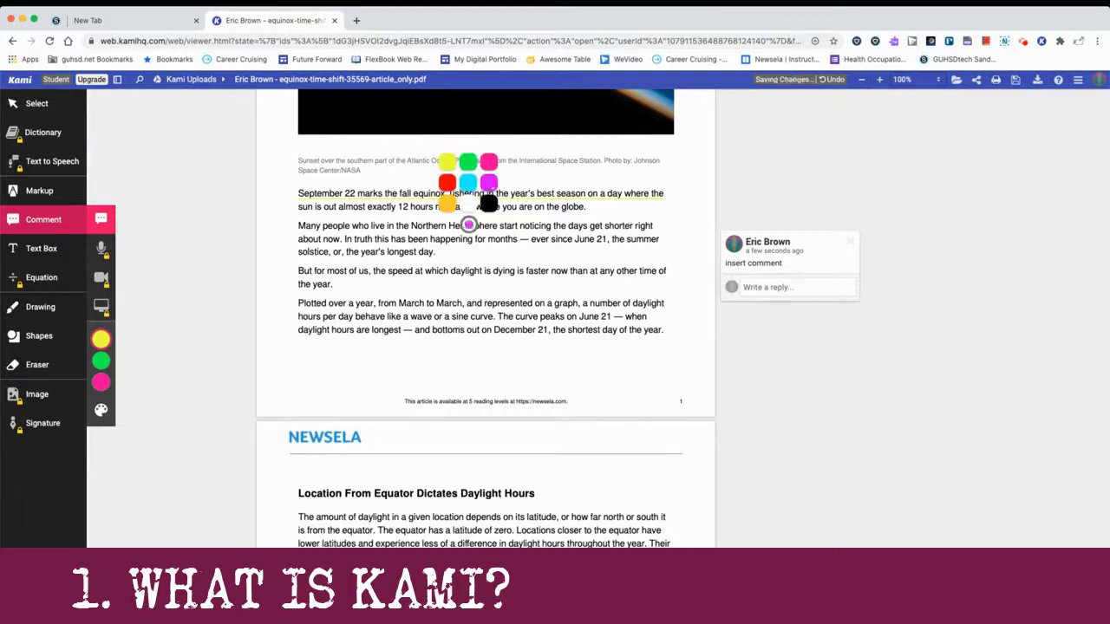
{"action": "left_click", "coordinate": [469, 224]}
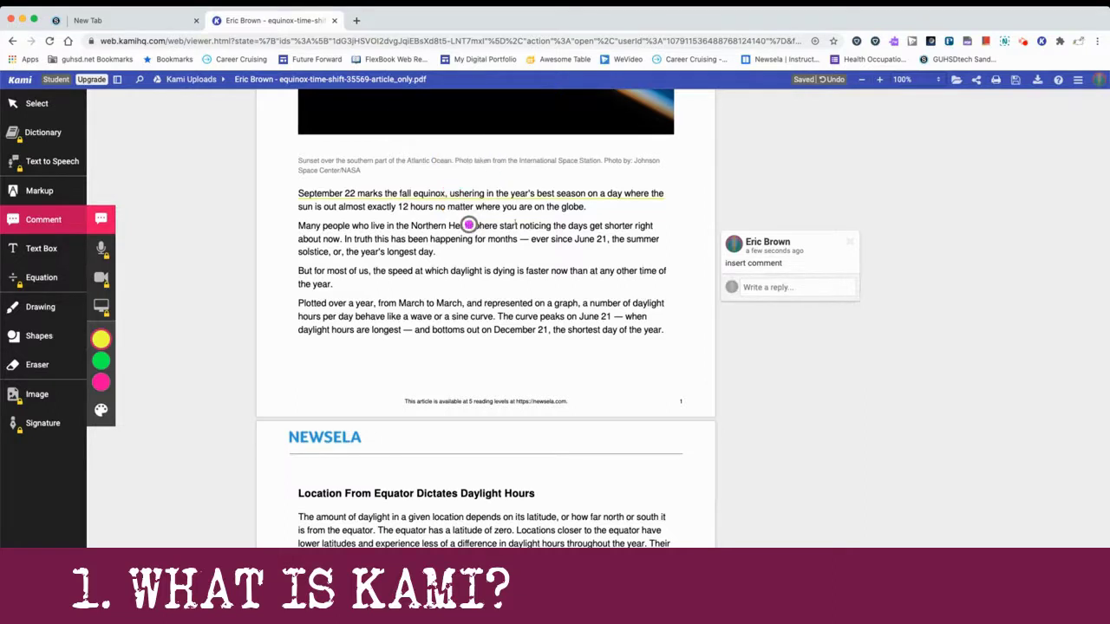
{"action": "left_click", "coordinate": [512, 225]}
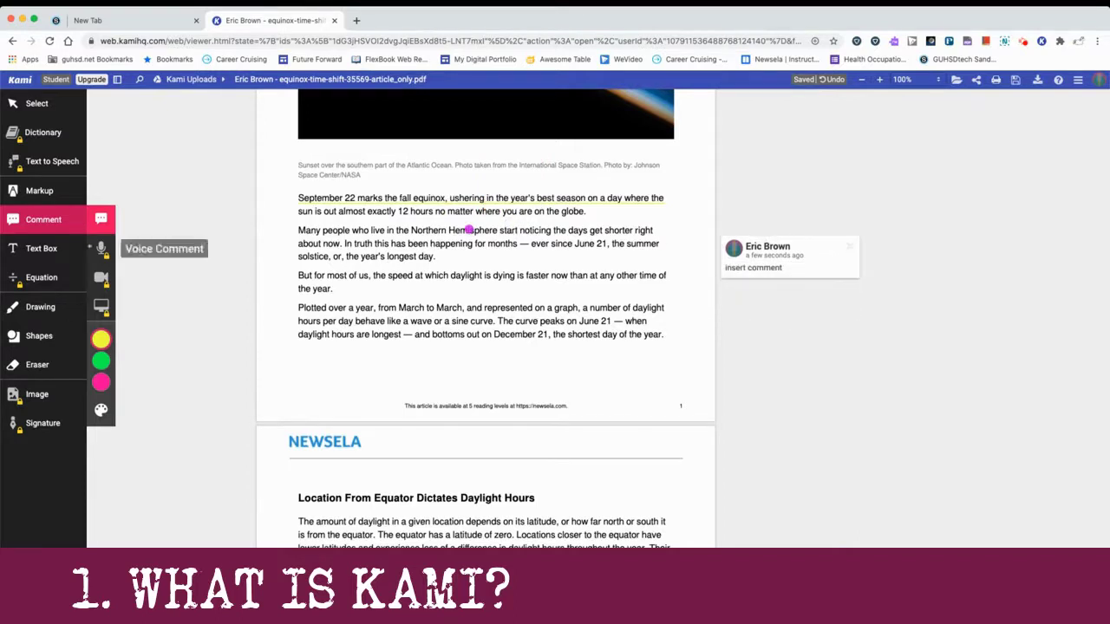
Add a text box reading "Insert text..." in the blank area below the last paragraph of the final page.
{"action": "left_click", "coordinate": [41, 248]}
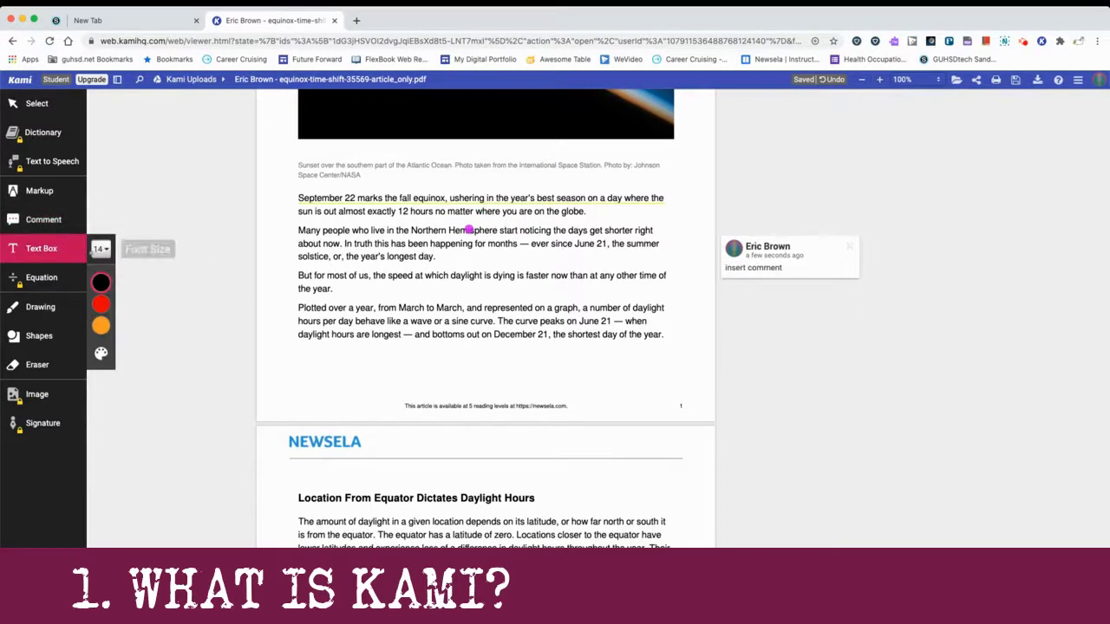
{"action": "scroll", "coordinate": [375, 335], "scroll_direction": "down", "scroll_amount": 1}
{"action": "scroll", "coordinate": [374, 334], "scroll_direction": "down", "scroll_amount": 20}
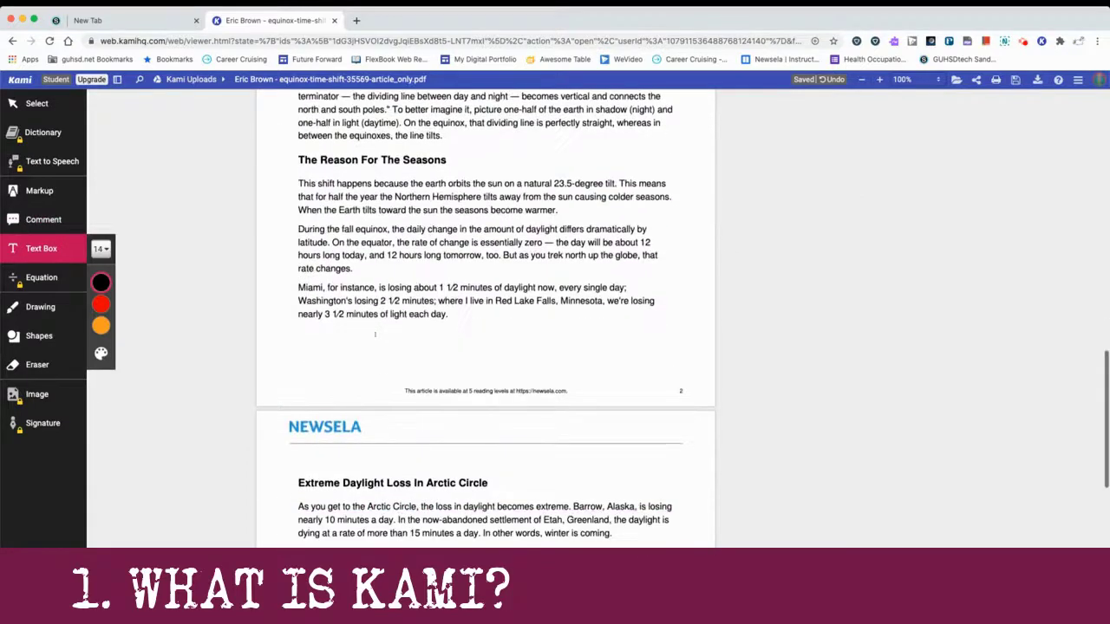
{"action": "scroll", "coordinate": [375, 336], "scroll_direction": "up", "scroll_amount": 1}
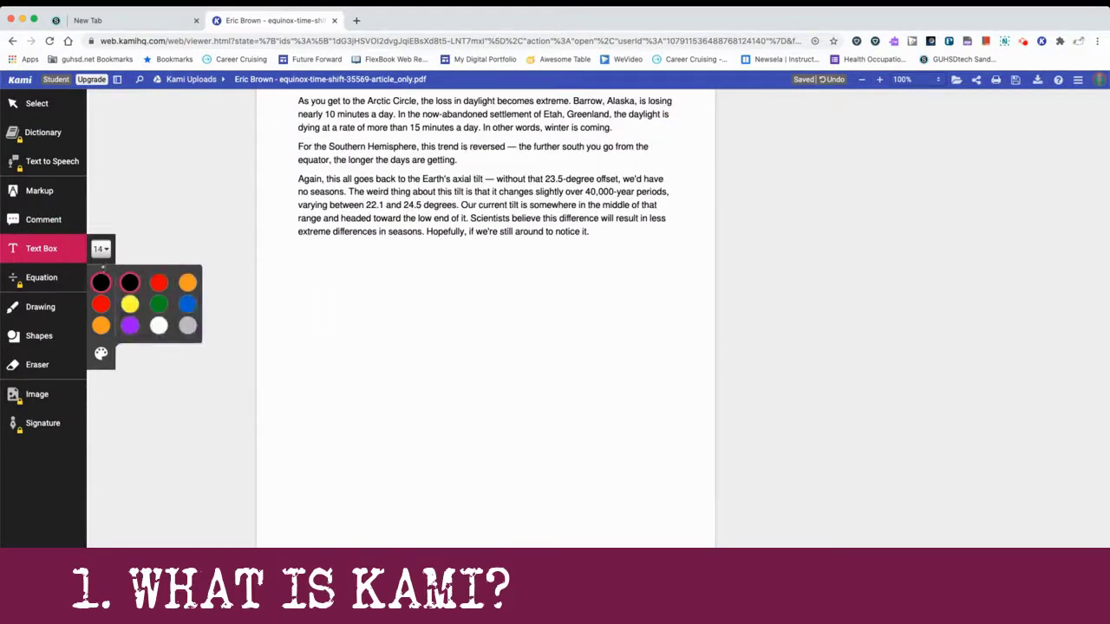
{"action": "left_click", "coordinate": [295, 274]}
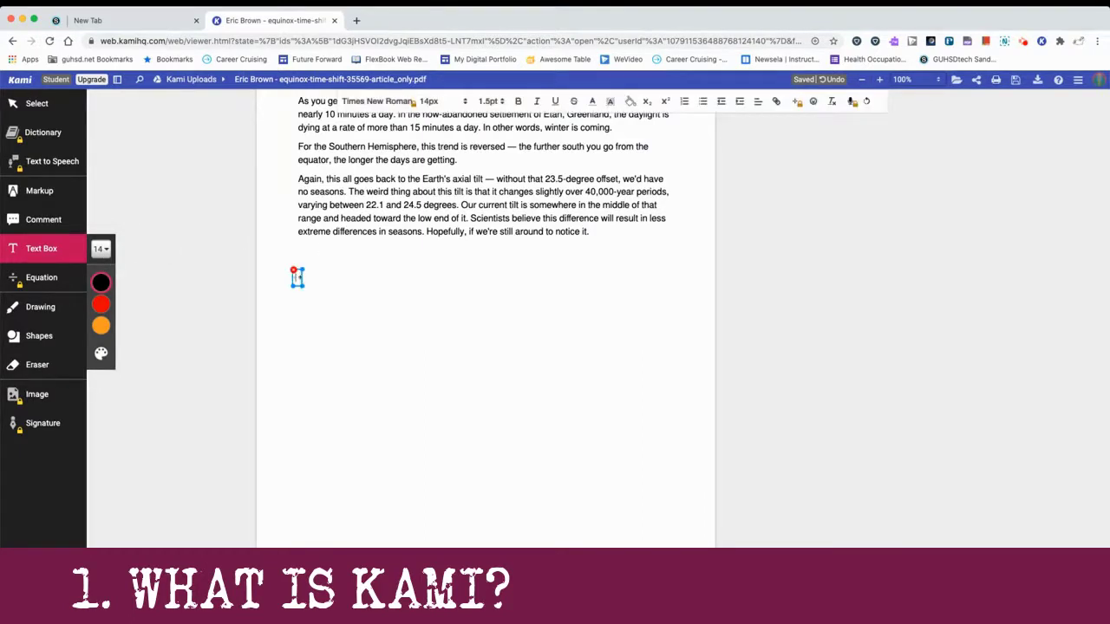
{"action": "type", "text": "Insert text!..."}
Try red for the new text box's text, settle on orange, and finish editing the box.
{"action": "left_click", "coordinate": [101, 303]}
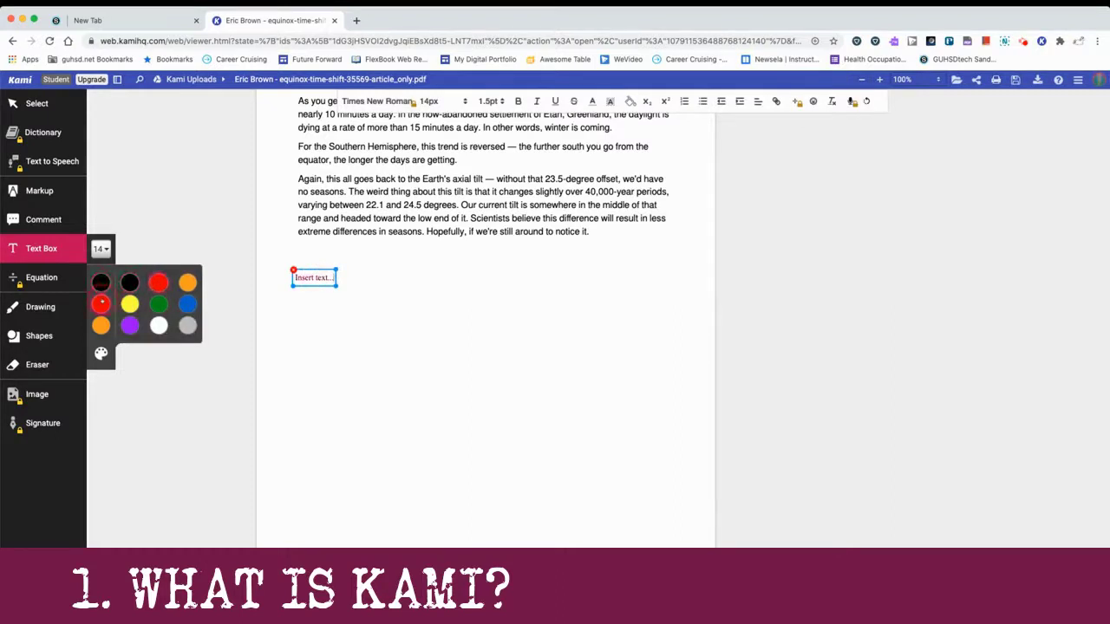
{"action": "left_click", "coordinate": [100, 325]}
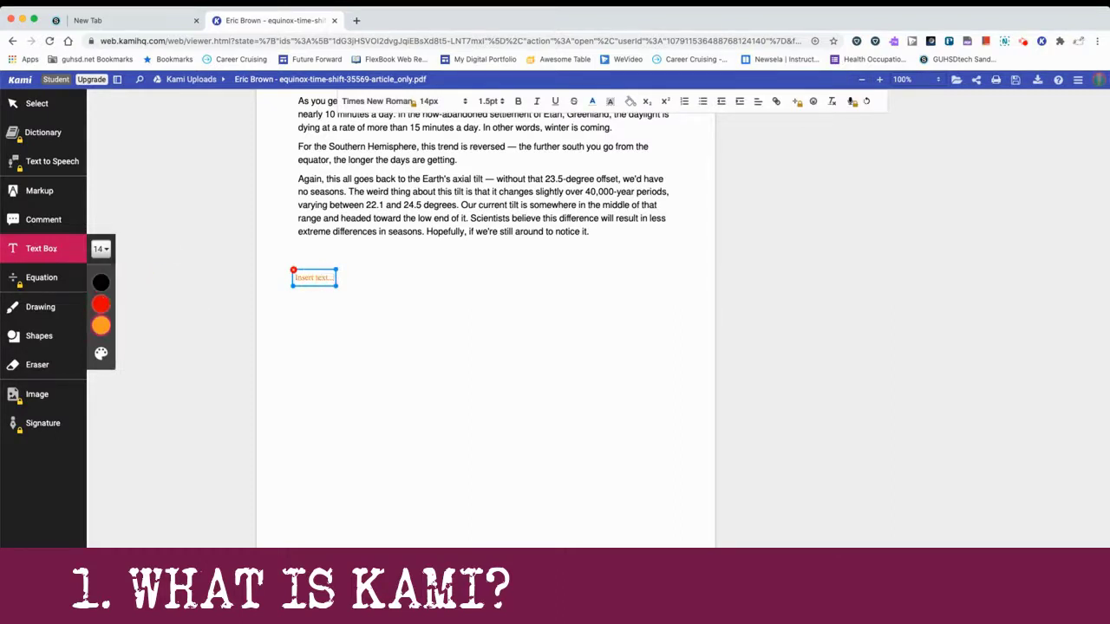
{"action": "key", "text": "Escape"}
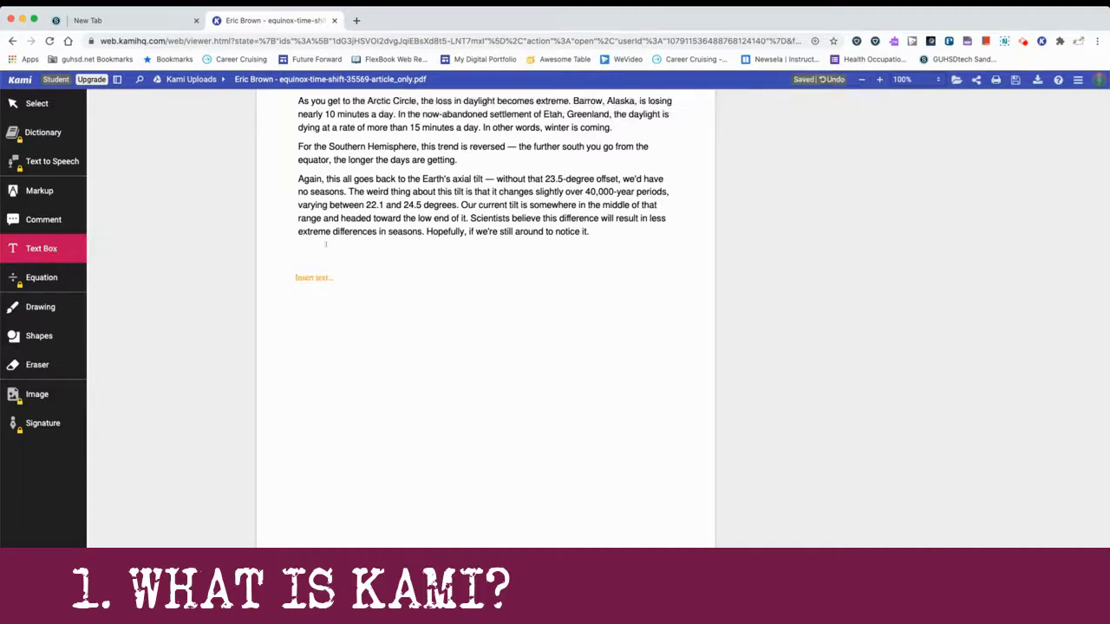
With the Select tool, inspect the editing options of the byline highlight and the "equinox" highlight.
{"action": "scroll", "coordinate": [325, 245], "scroll_direction": "up", "scroll_amount": 15}
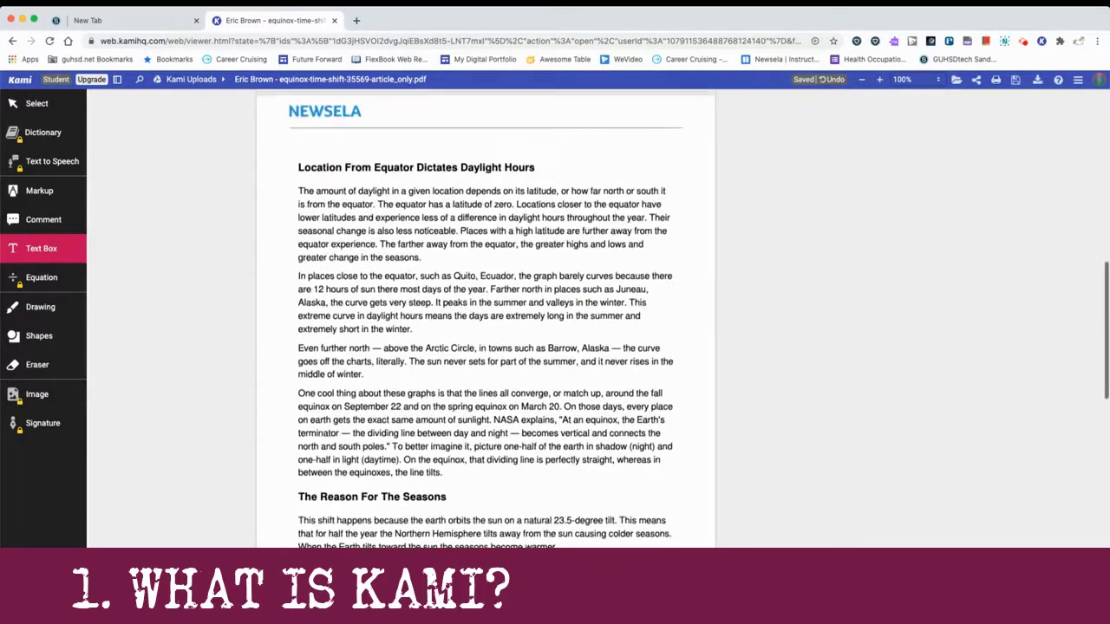
{"action": "scroll", "coordinate": [326, 245], "scroll_direction": "up", "scroll_amount": 12}
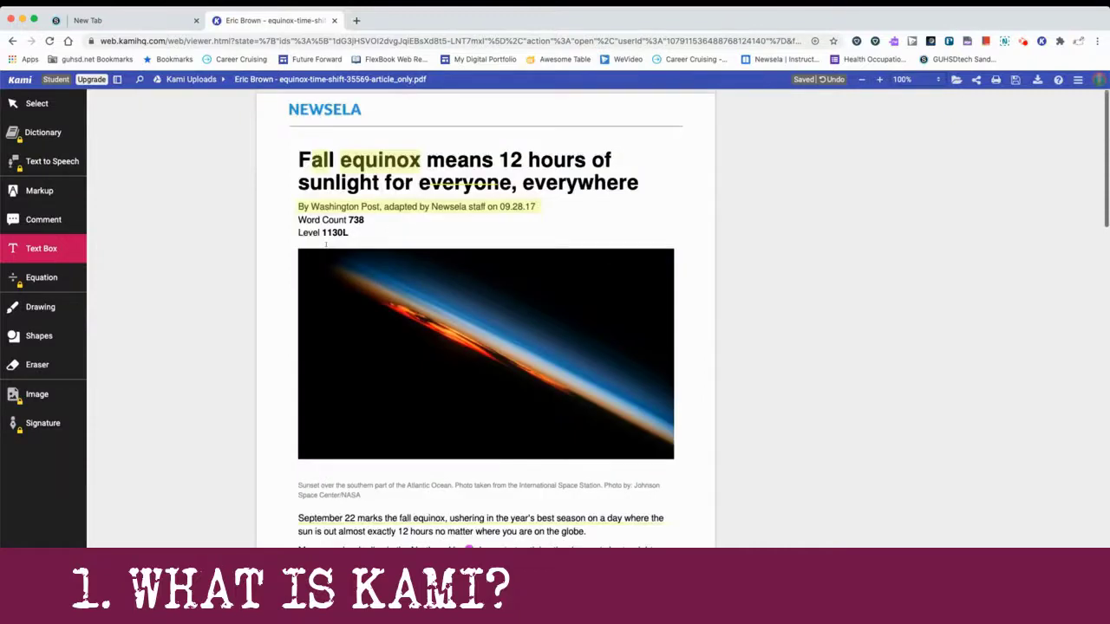
{"action": "left_click", "coordinate": [36, 103]}
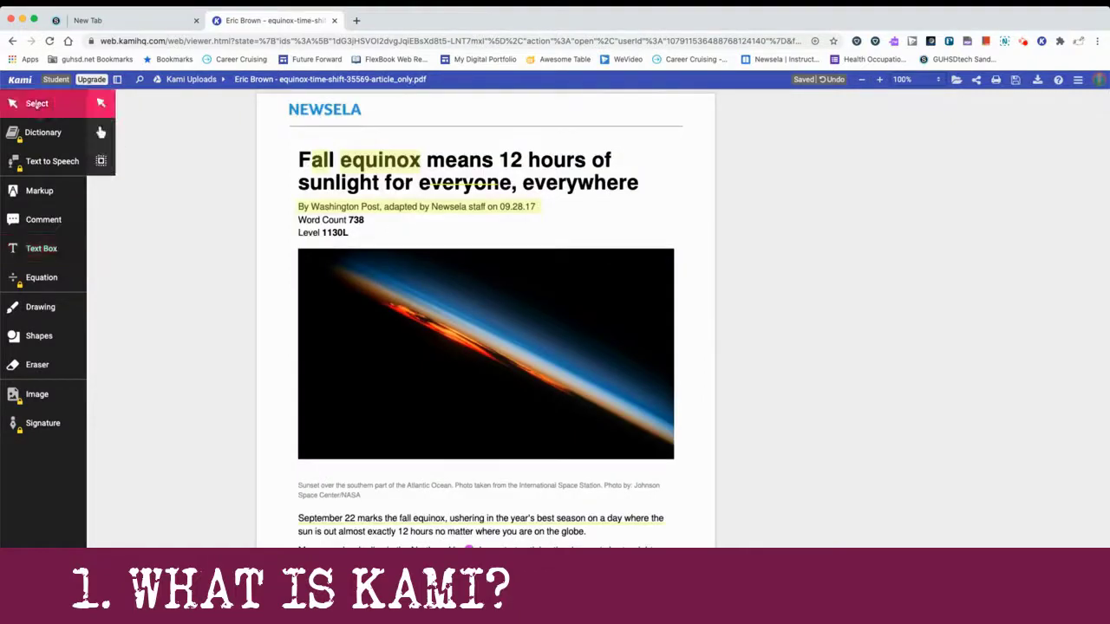
{"action": "left_click", "coordinate": [419, 207]}
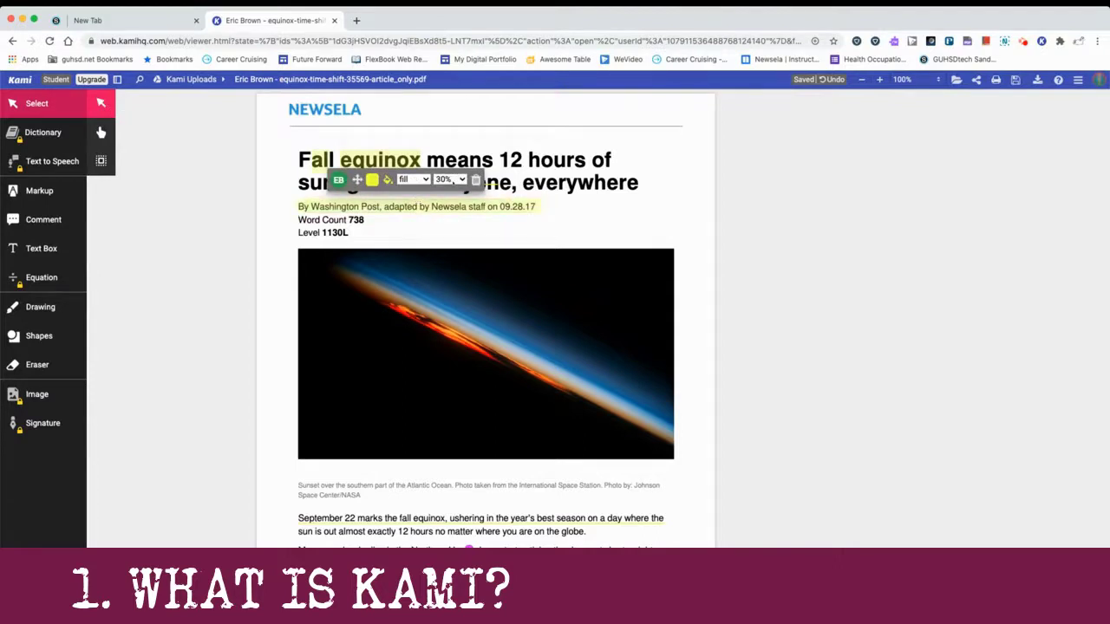
{"action": "left_click", "coordinate": [475, 180]}
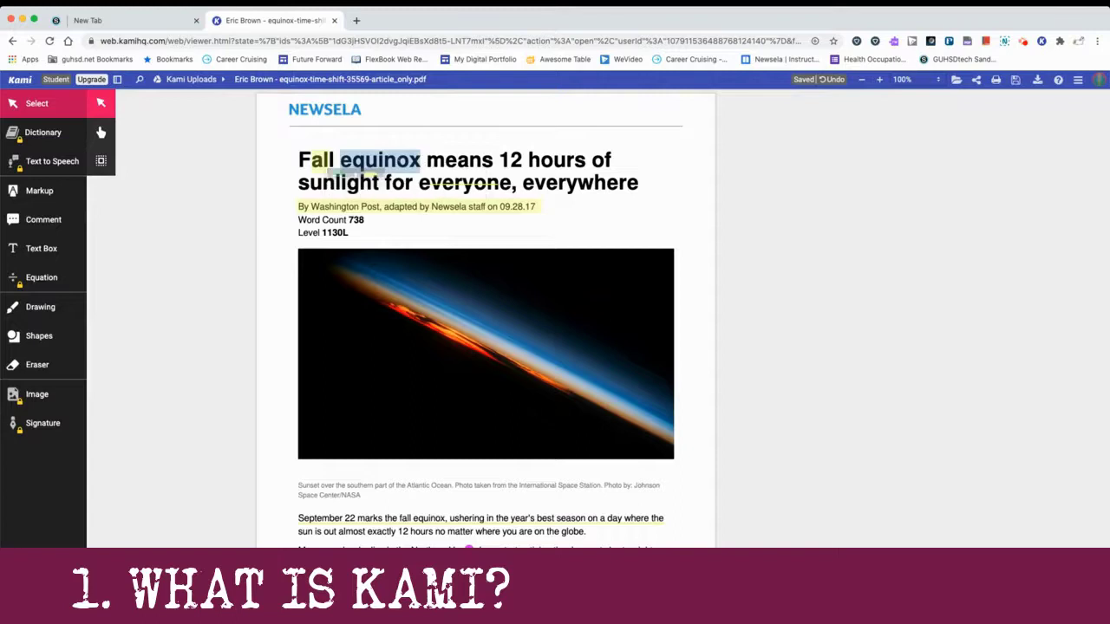
Inspect the comment marker at "Northern Hemisphere" and the editing options of the underlined September 22 line.
{"action": "scroll", "coordinate": [421, 278], "scroll_direction": "down", "scroll_amount": 4}
{"action": "left_click", "coordinate": [468, 380]}
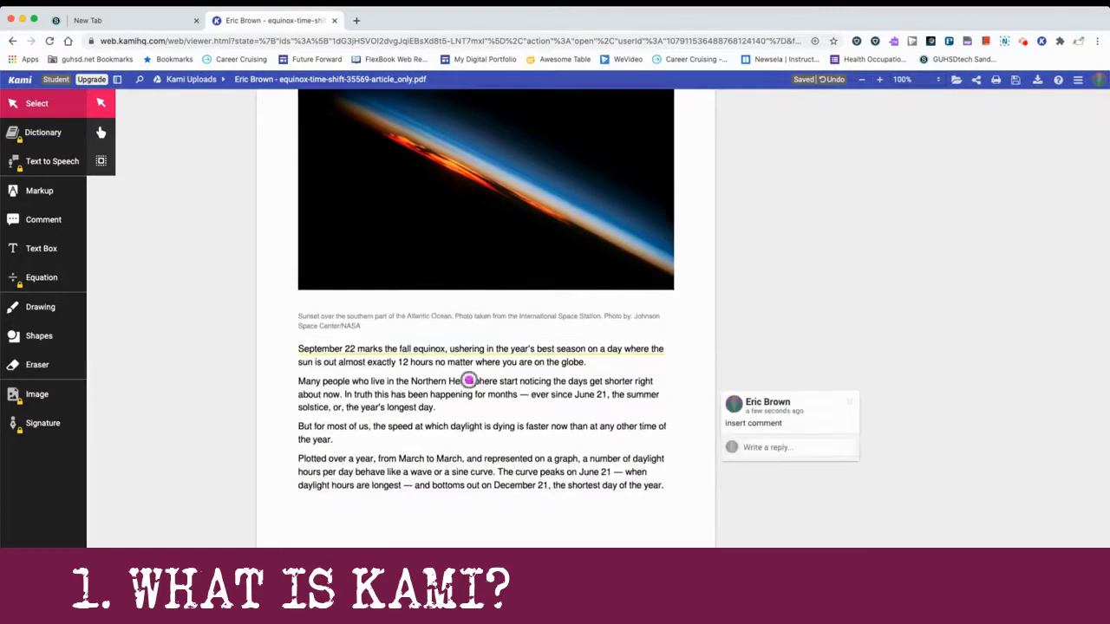
{"action": "scroll", "coordinate": [468, 380], "scroll_direction": "down", "scroll_amount": 4}
{"action": "left_click", "coordinate": [468, 224]}
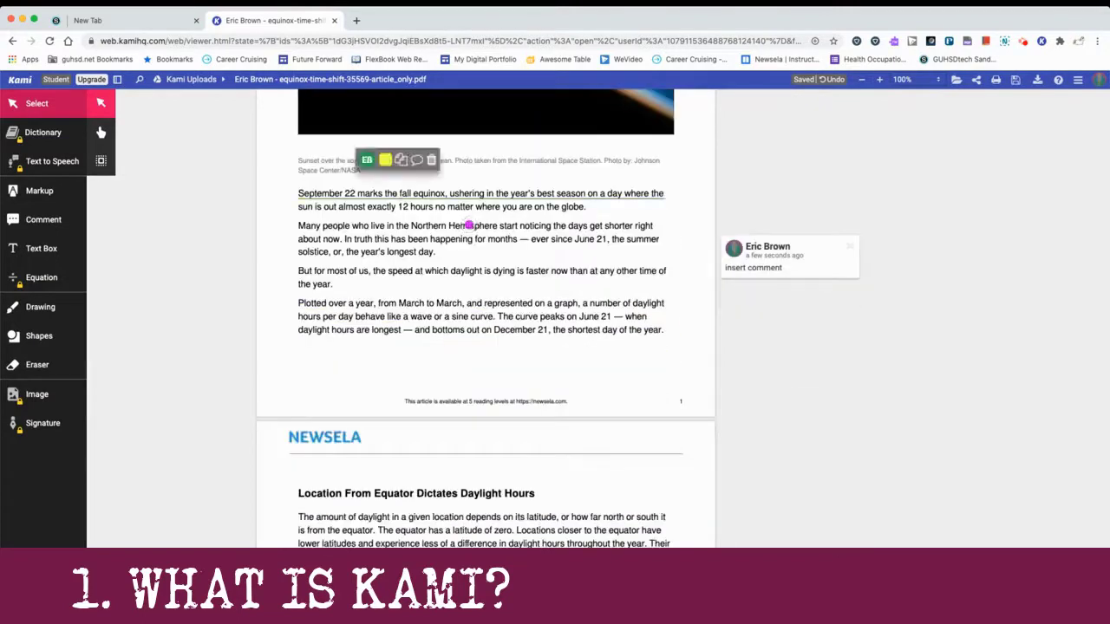
{"action": "left_click", "coordinate": [100, 103]}
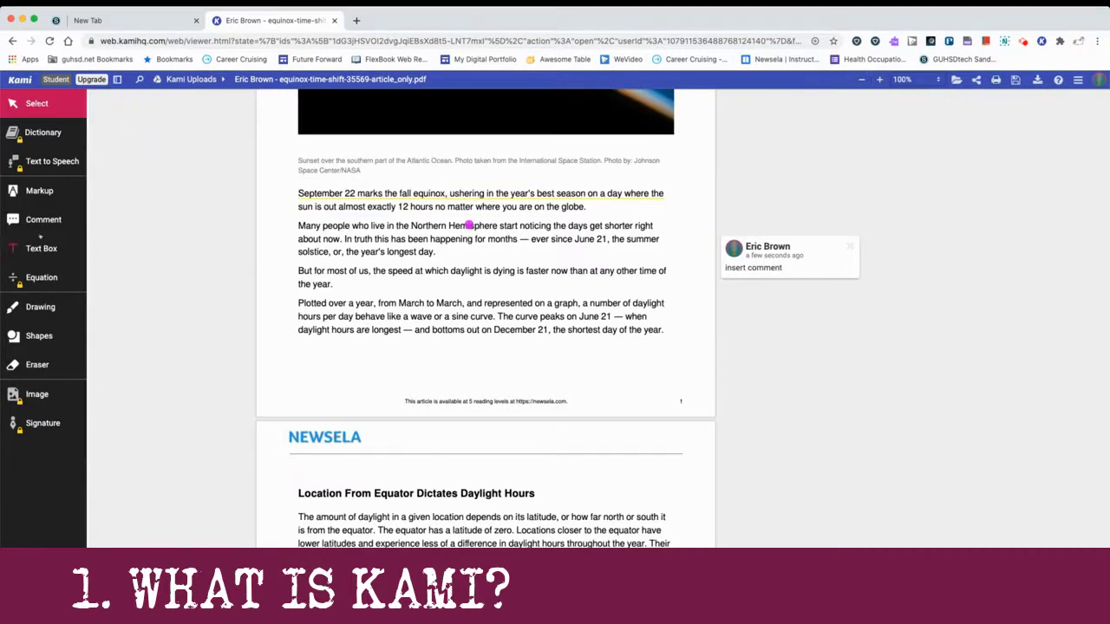
Draw a smiley face freehand in the blank area of the final page, using pink and stroke thickness 4.
{"action": "left_click", "coordinate": [39, 306]}
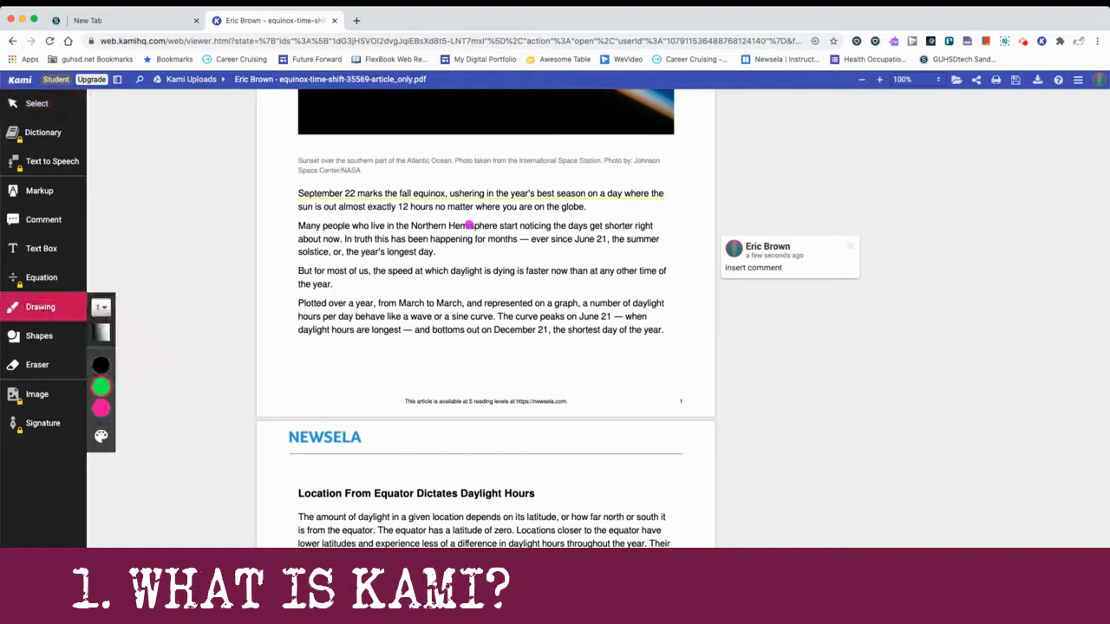
{"action": "scroll", "coordinate": [468, 224], "scroll_direction": "down", "scroll_amount": 15}
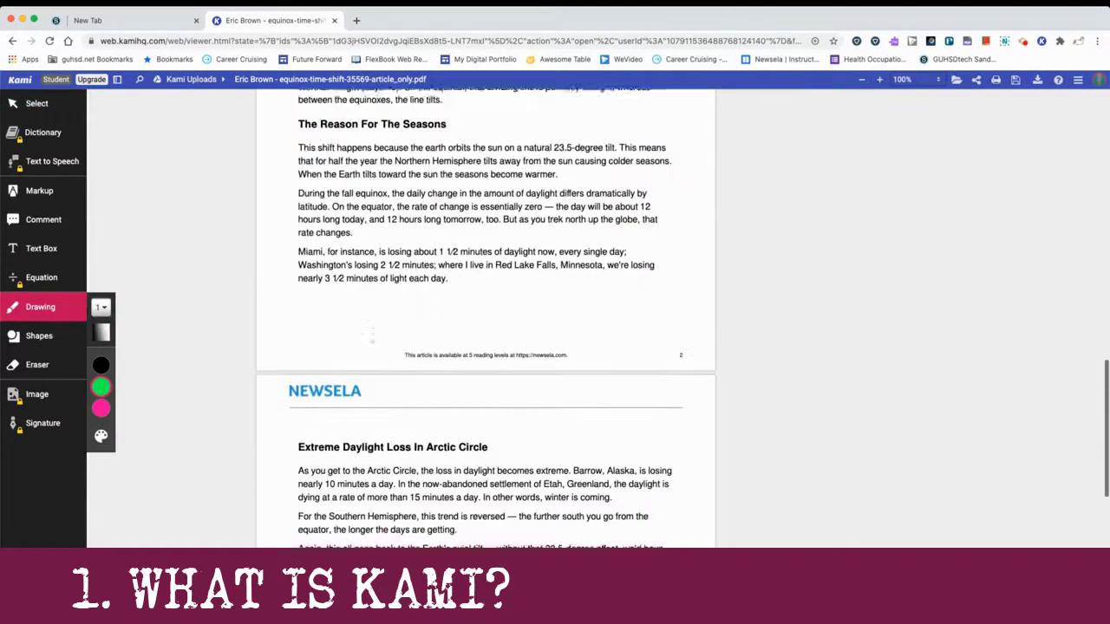
{"action": "scroll", "coordinate": [373, 341], "scroll_direction": "down", "scroll_amount": 5}
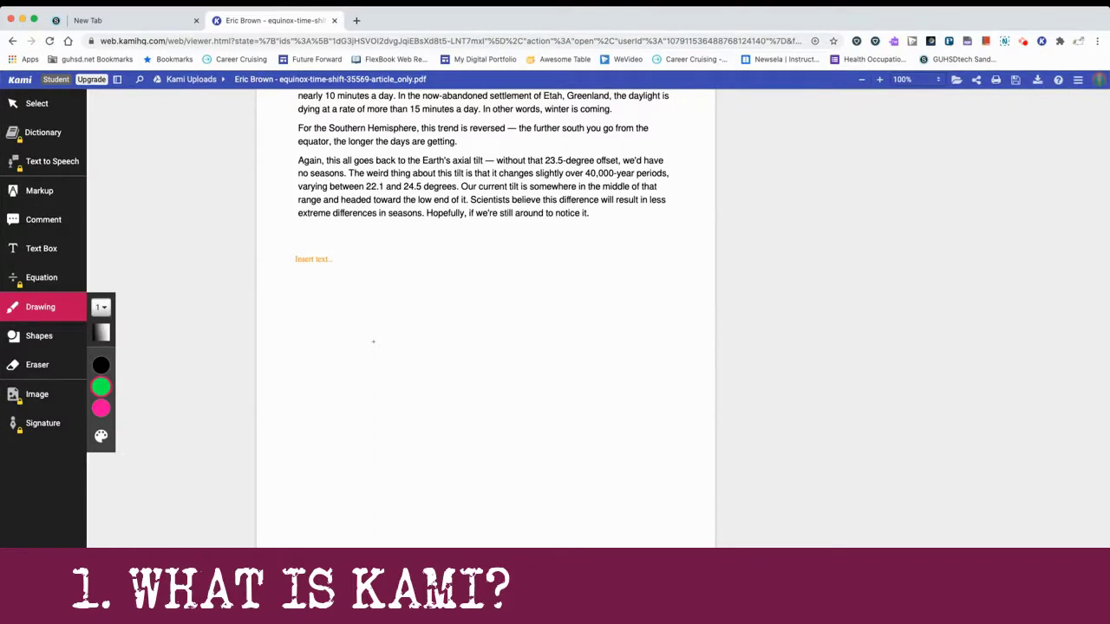
{"action": "left_click", "coordinate": [101, 307]}
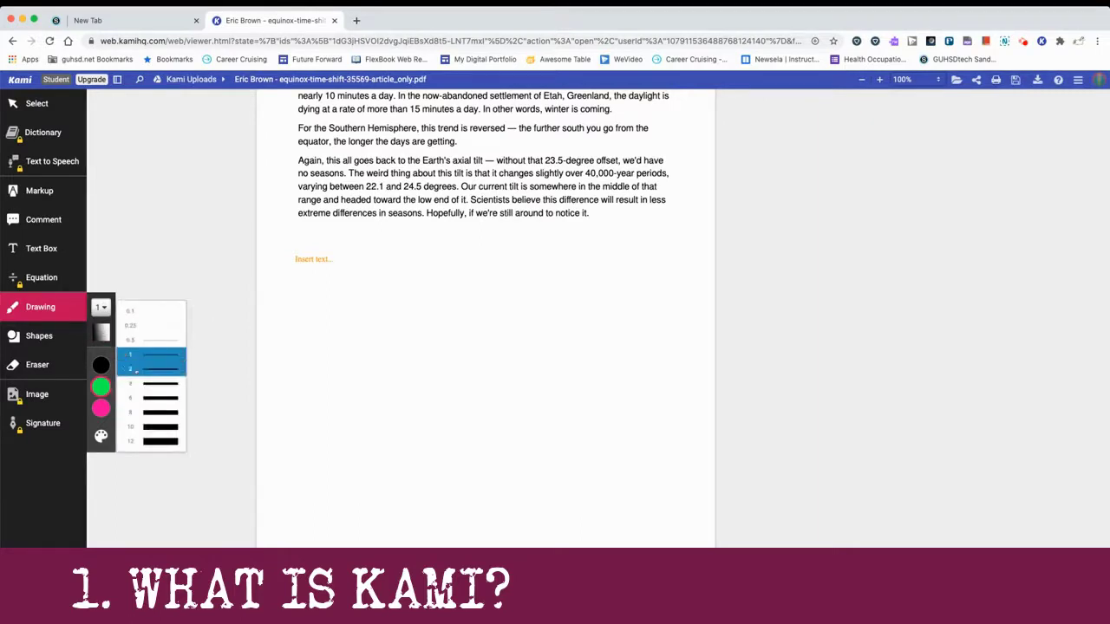
{"action": "left_click", "coordinate": [139, 383]}
{"action": "left_click", "coordinate": [101, 406]}
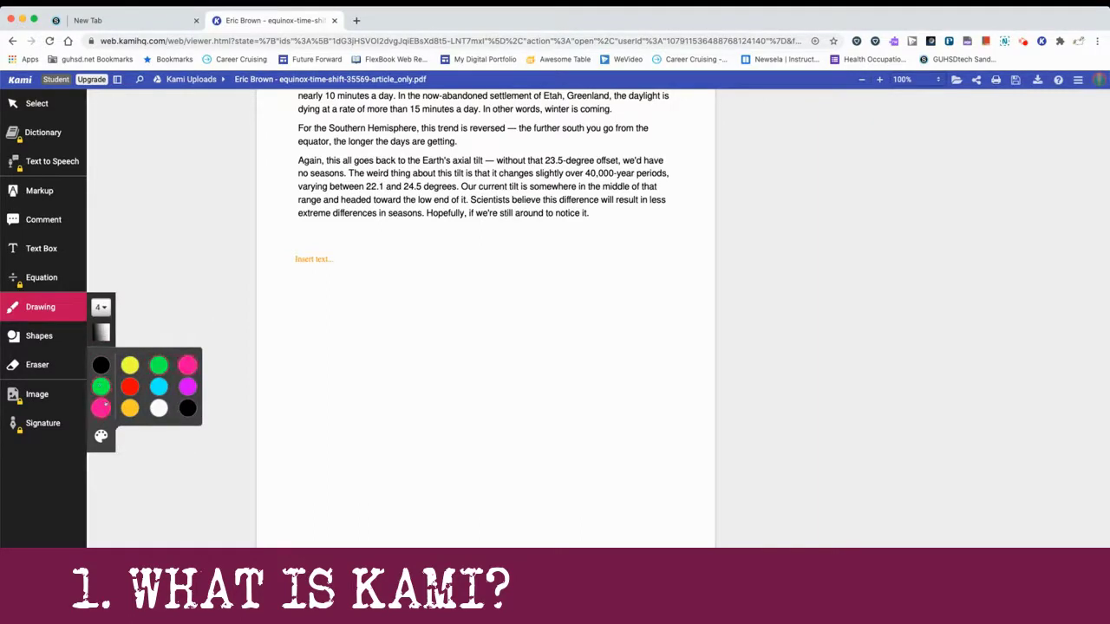
{"action": "left_click_drag", "start_coordinate": [382, 277], "coordinate": [479, 286]}
{"action": "left_click", "coordinate": [399, 255]}
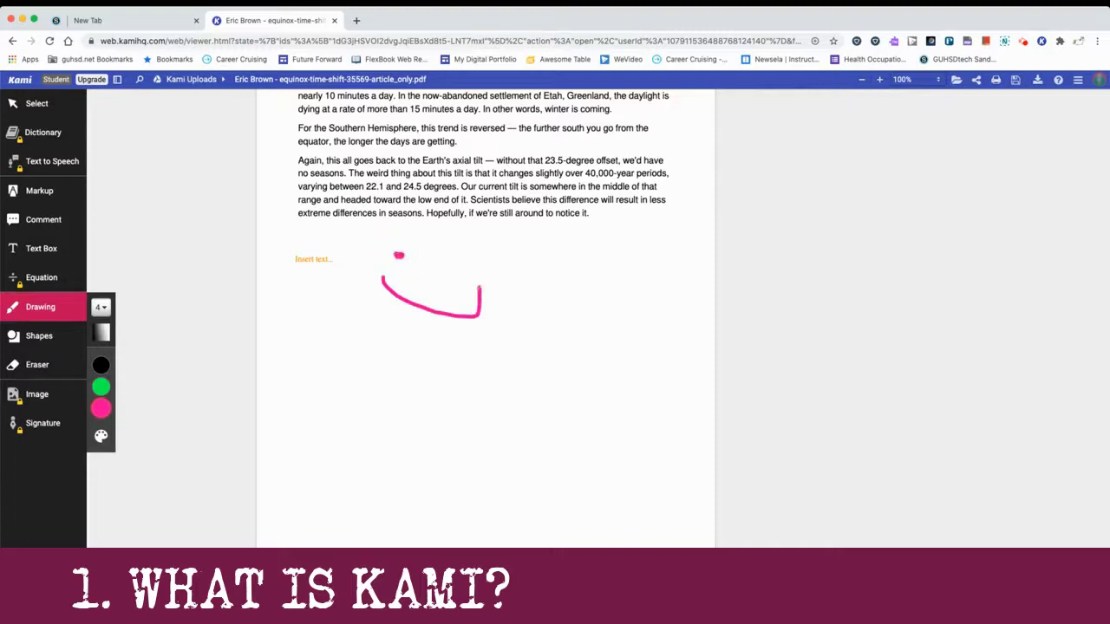
{"action": "left_click_drag", "start_coordinate": [424, 257], "coordinate": [441, 255]}
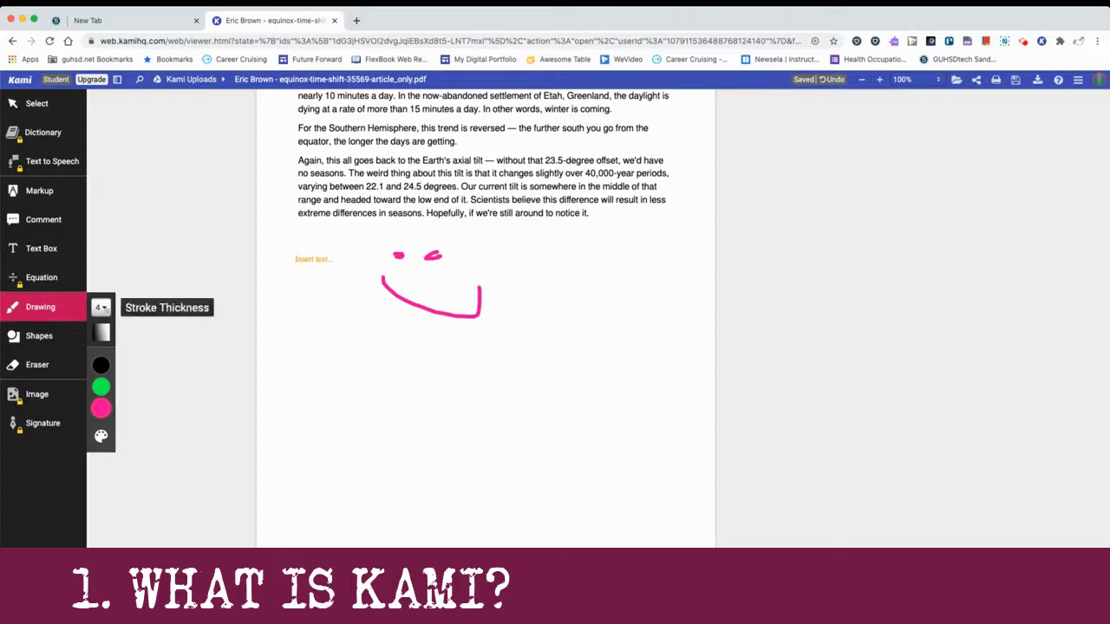
Draw a flat black ellipse below the smiley face and a large black triangle beside it, 1 px thick.
{"action": "left_click", "coordinate": [39, 336]}
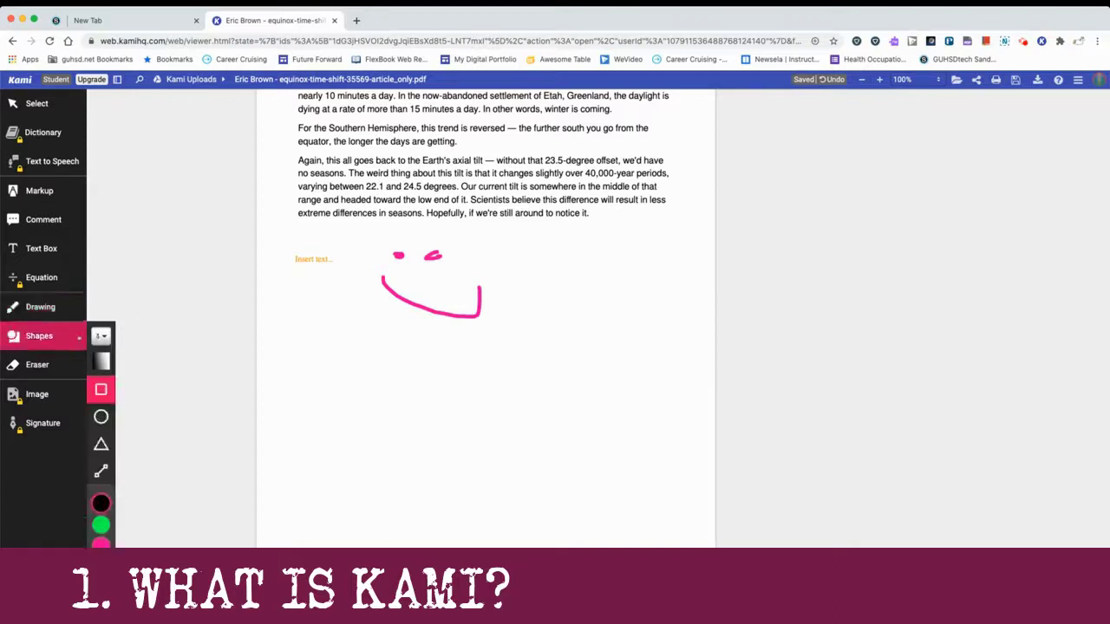
{"action": "left_click", "coordinate": [100, 417]}
{"action": "left_click_drag", "start_coordinate": [299, 405], "coordinate": [438, 431]}
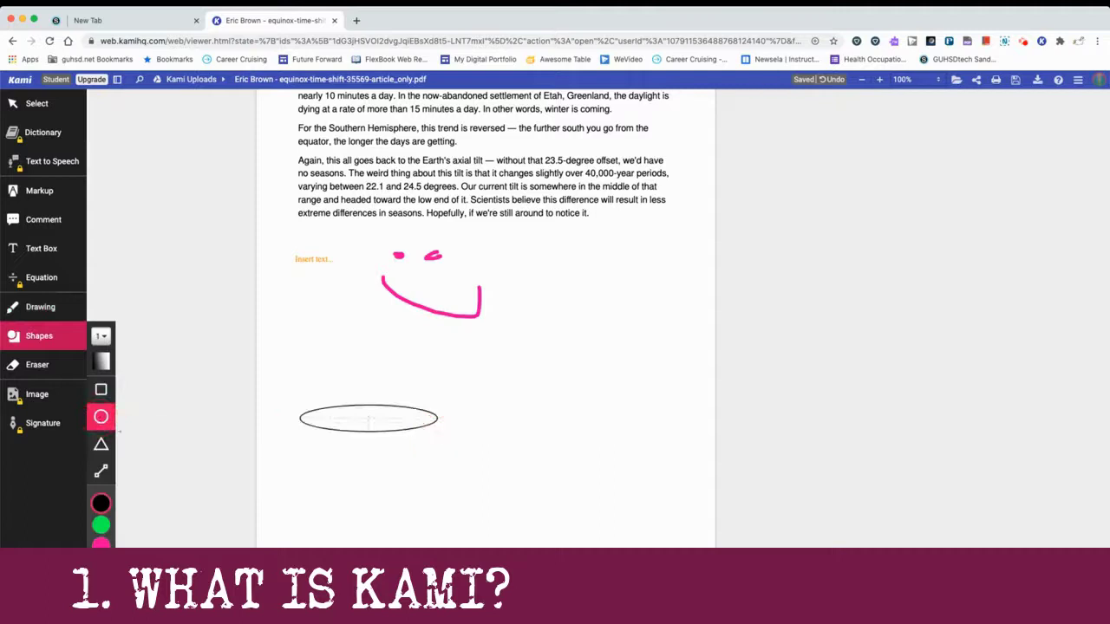
{"action": "left_click", "coordinate": [101, 444]}
{"action": "left_click_drag", "start_coordinate": [490, 363], "coordinate": [663, 445]}
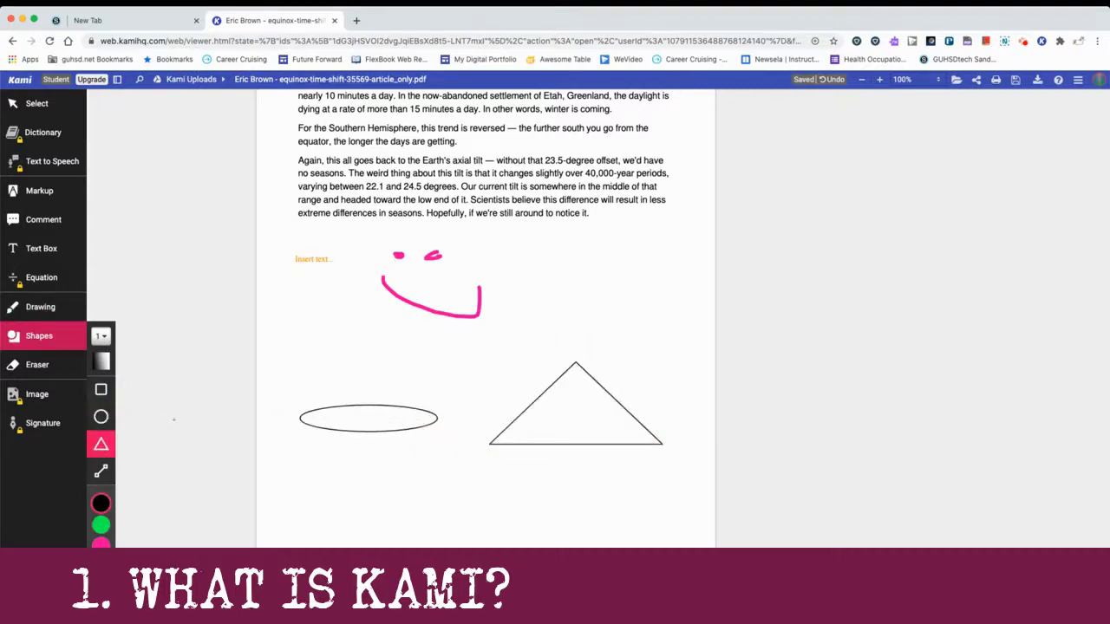
Erase the smiley's mouth and both eyes, as well as the orange "Insert text..." box.
{"action": "left_click", "coordinate": [37, 365]}
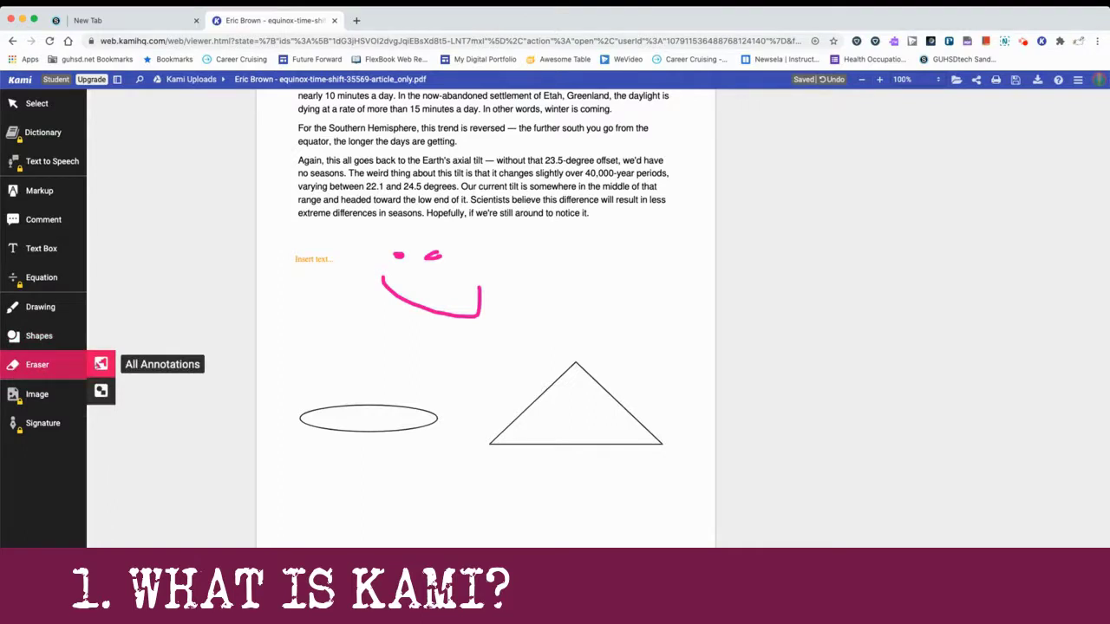
{"action": "left_click", "coordinate": [386, 281]}
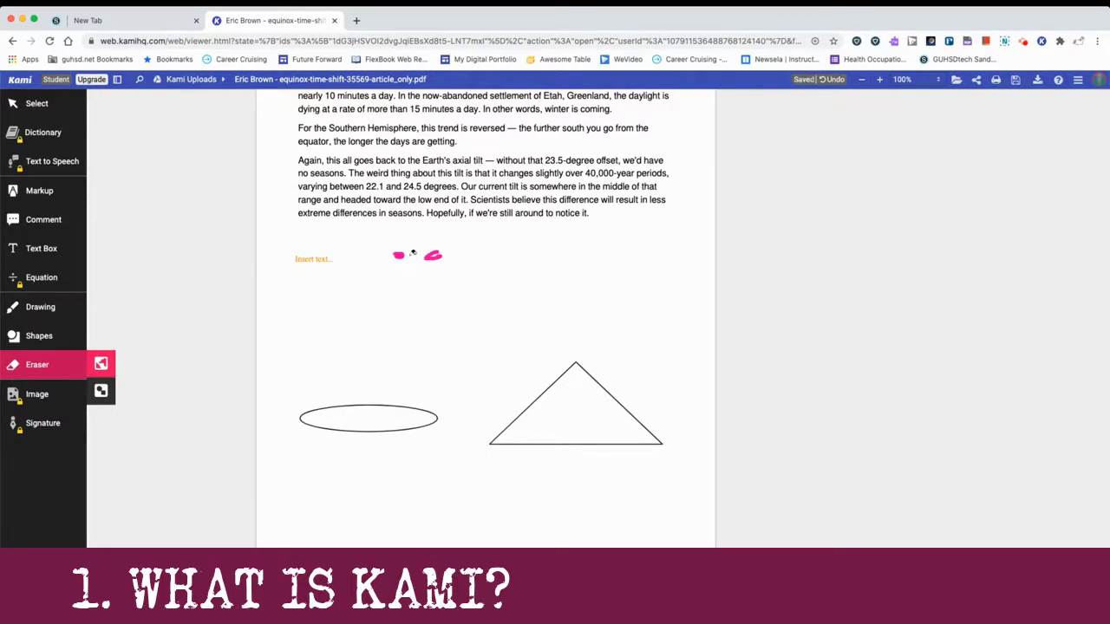
{"action": "left_click", "coordinate": [433, 255]}
{"action": "left_click", "coordinate": [401, 254]}
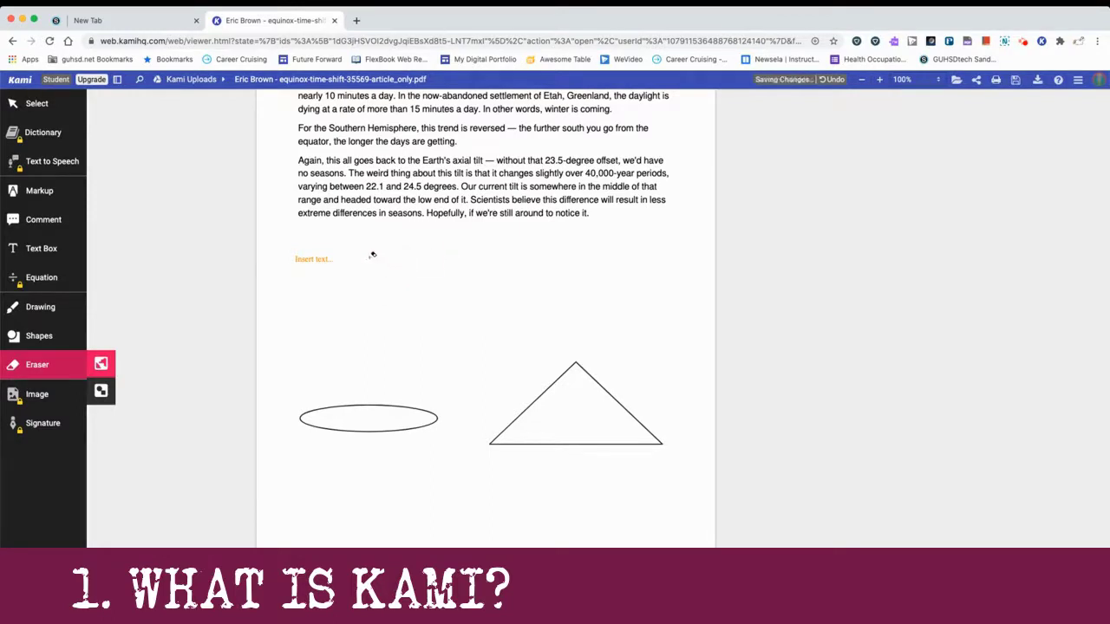
{"action": "left_click", "coordinate": [324, 258]}
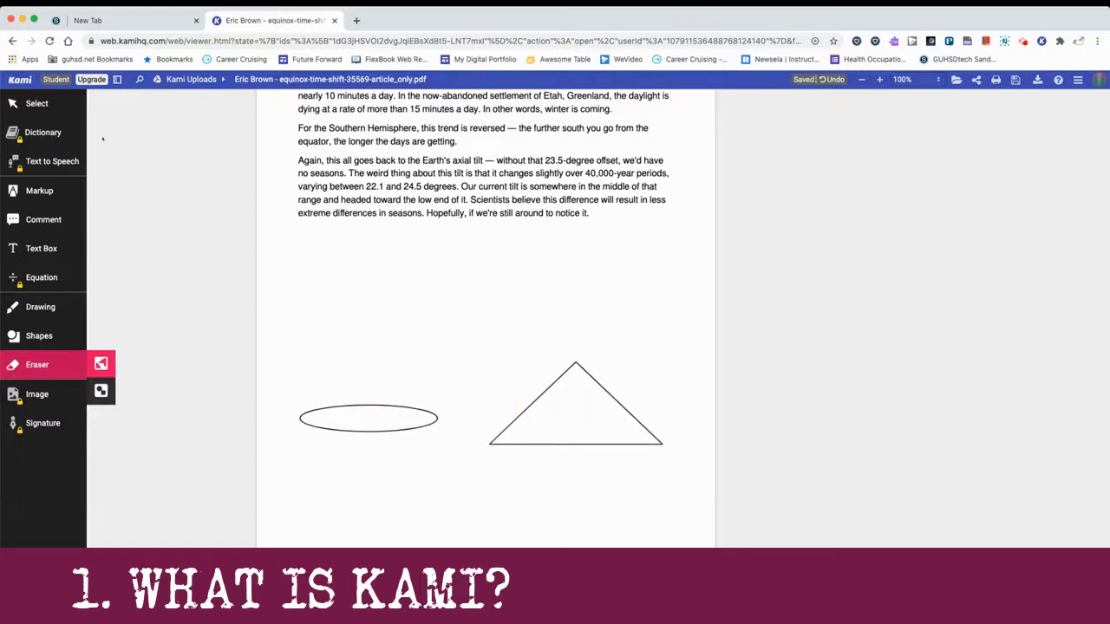
With the Select tool, stretch the ellipse upward and delete it from the page.
{"action": "left_click", "coordinate": [48, 110]}
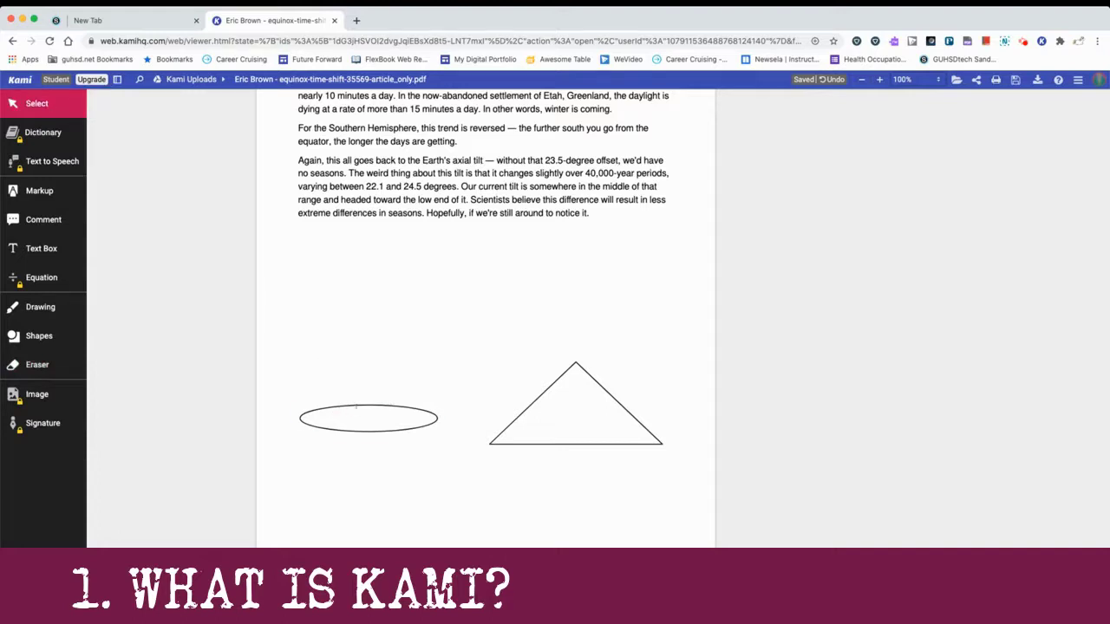
{"action": "left_click", "coordinate": [356, 407]}
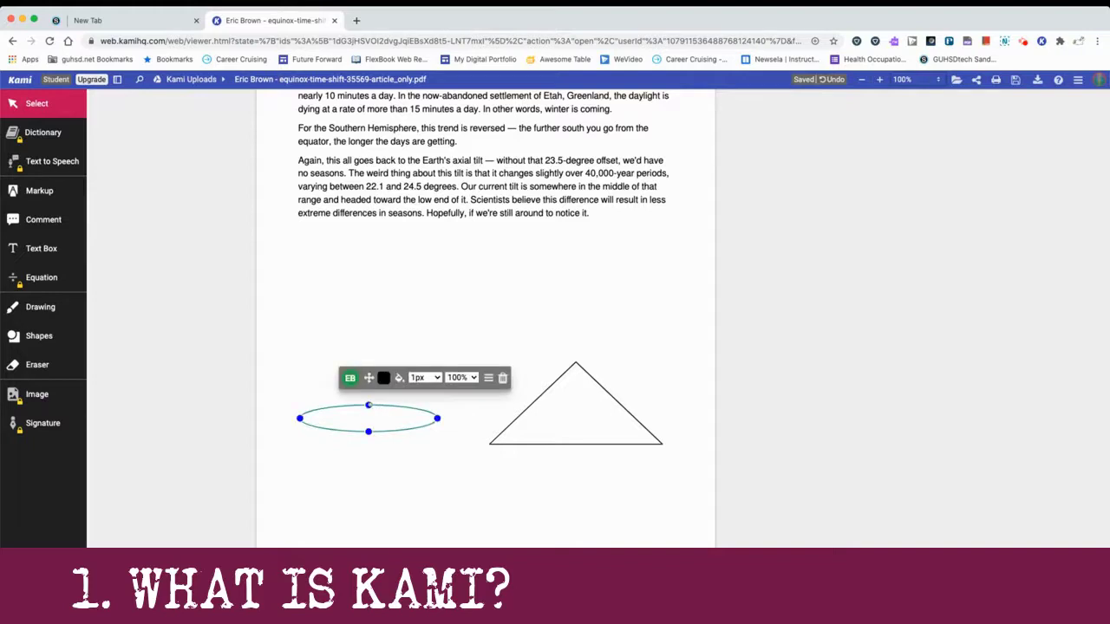
{"action": "left_click_drag", "start_coordinate": [369, 405], "coordinate": [369, 379]}
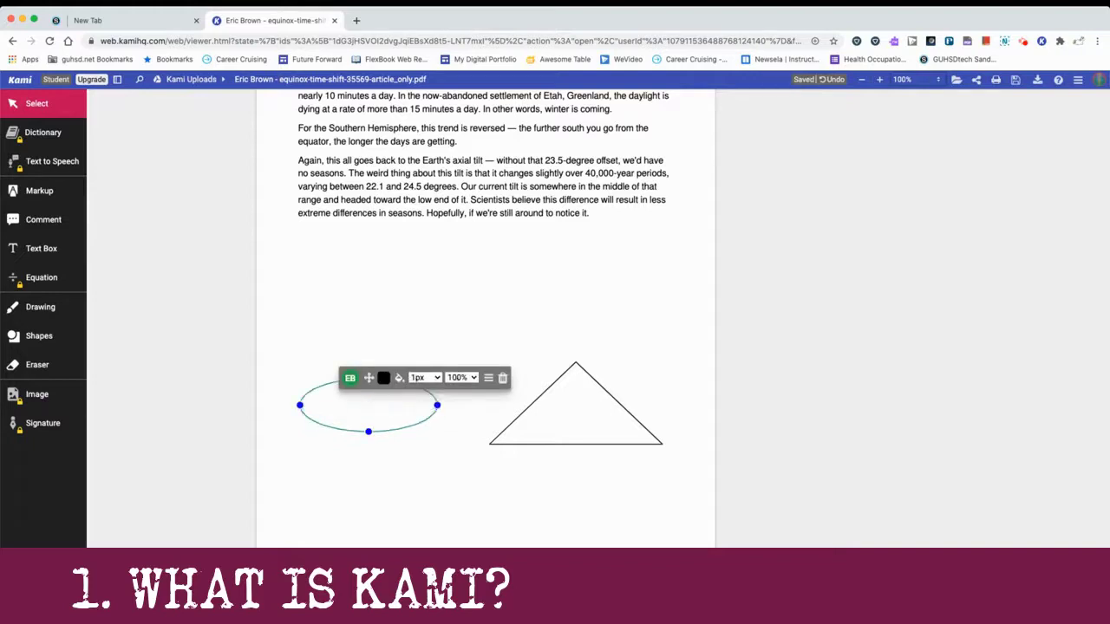
{"action": "left_click", "coordinate": [502, 377]}
{"action": "scroll", "coordinate": [503, 373], "scroll_direction": "up", "scroll_amount": 3}
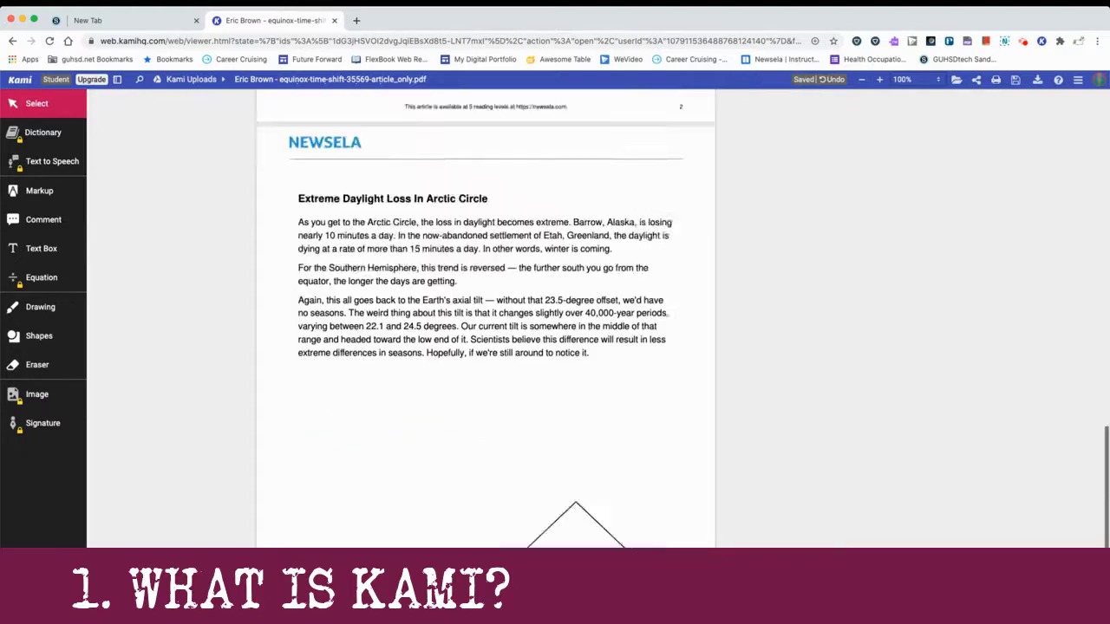
{"action": "scroll", "coordinate": [484, 311], "scroll_direction": "up", "scroll_amount": 8}
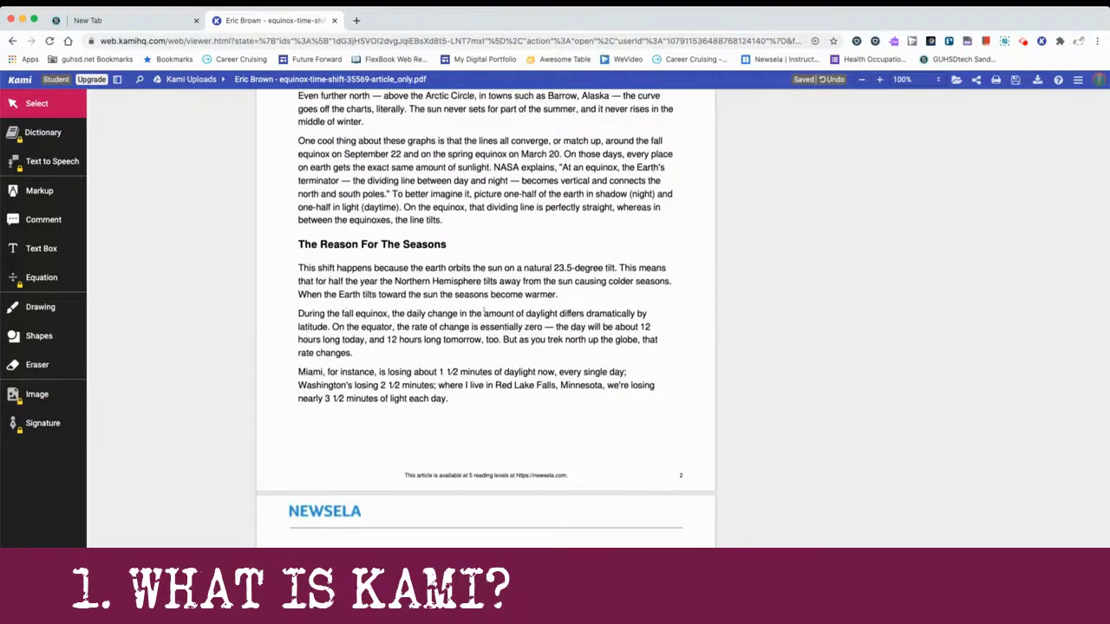
{"action": "scroll", "coordinate": [484, 310], "scroll_direction": "up", "scroll_amount": 15}
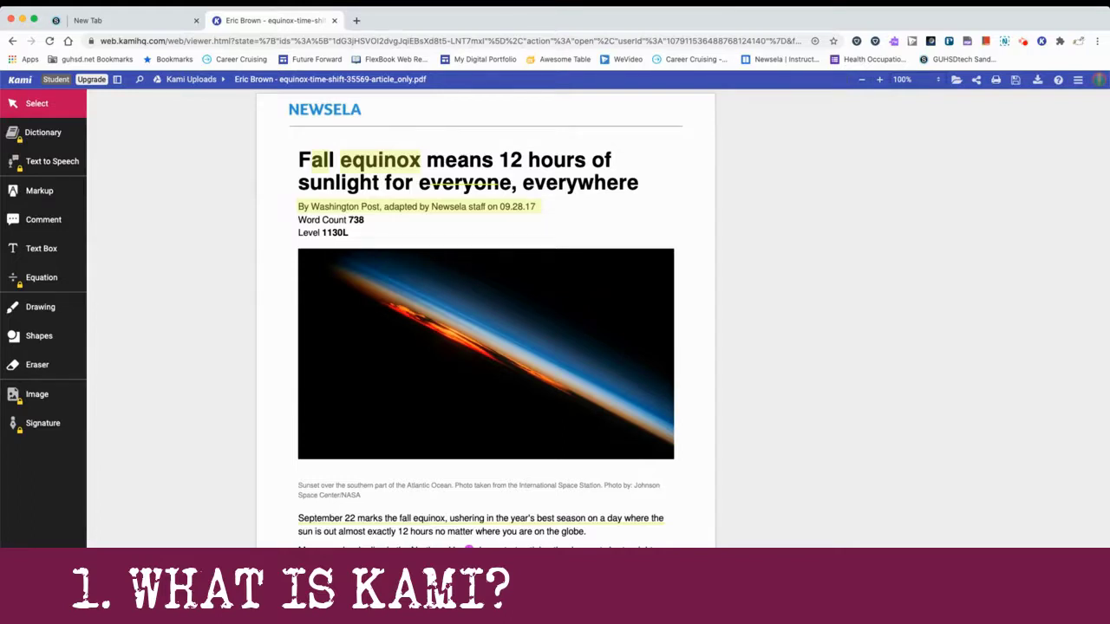
{"action": "key", "text": "ctrl+t"}
{"action": "left_click", "coordinate": [261, 25]}
{"action": "left_click", "coordinate": [498, 209]}
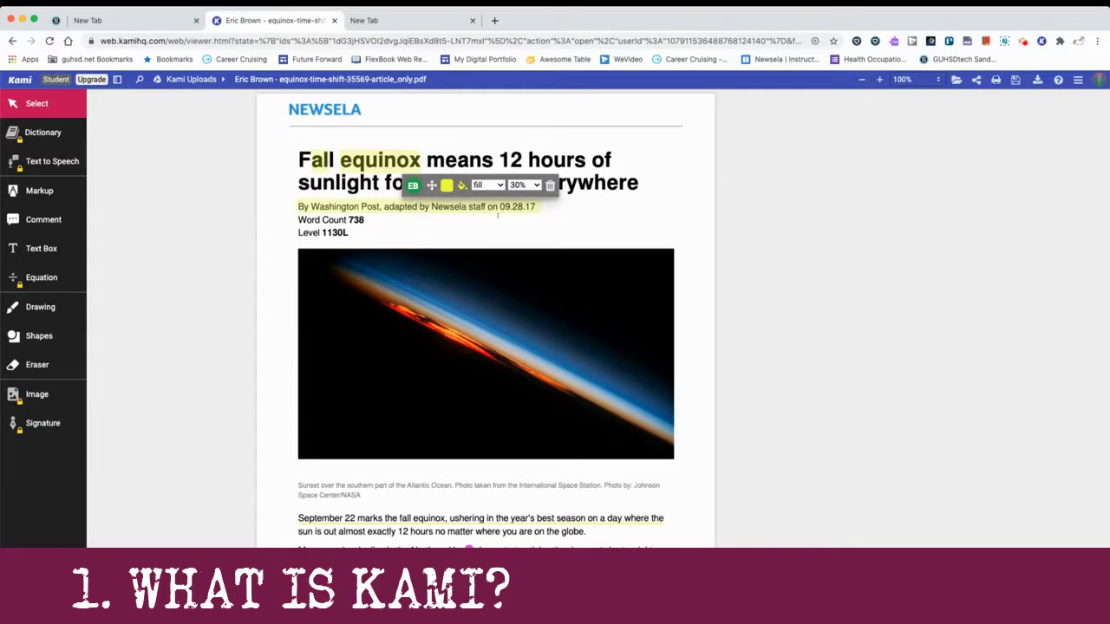
{"action": "left_click", "coordinate": [498, 215]}
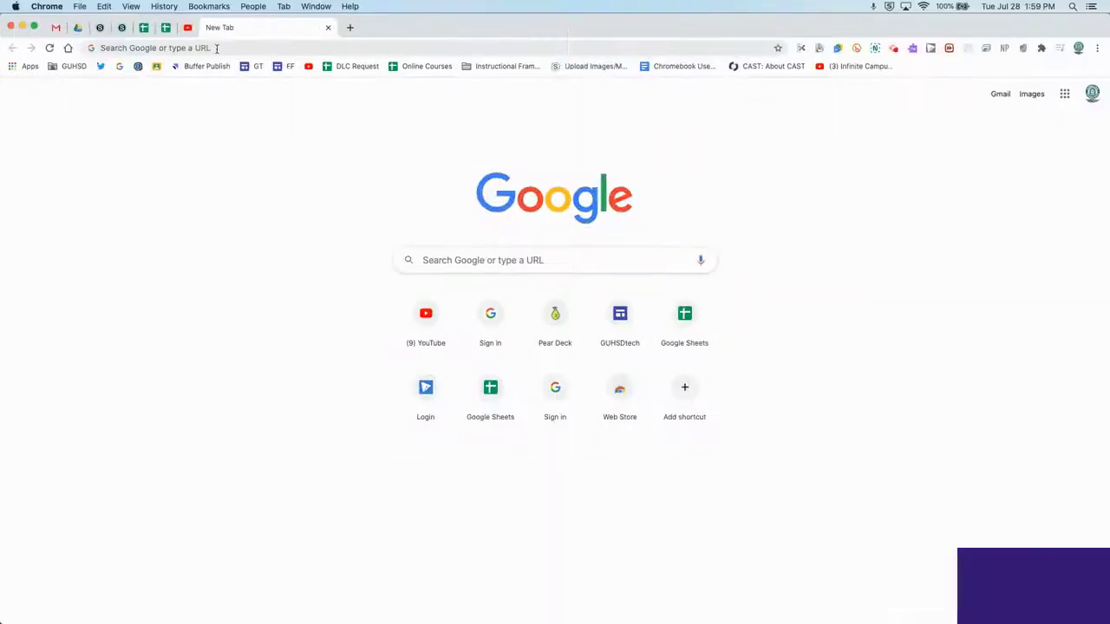
Search Google for "kami chrome extension" and open the Kami Extension page in the Chrome Web Store.
{"action": "left_click", "coordinate": [217, 49]}
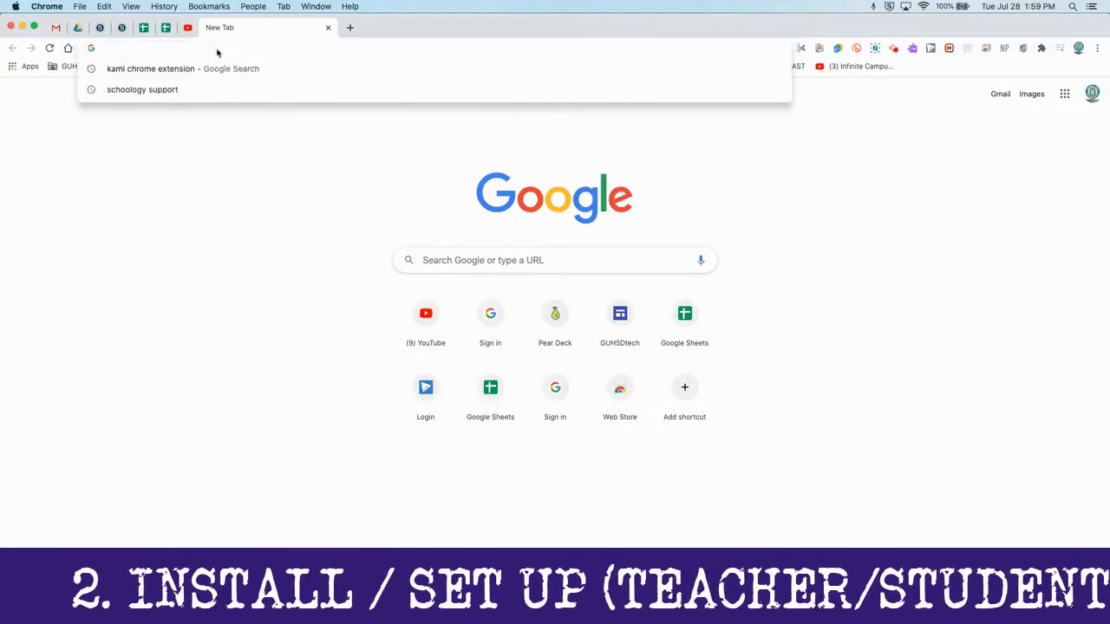
{"action": "left_click", "coordinate": [174, 69]}
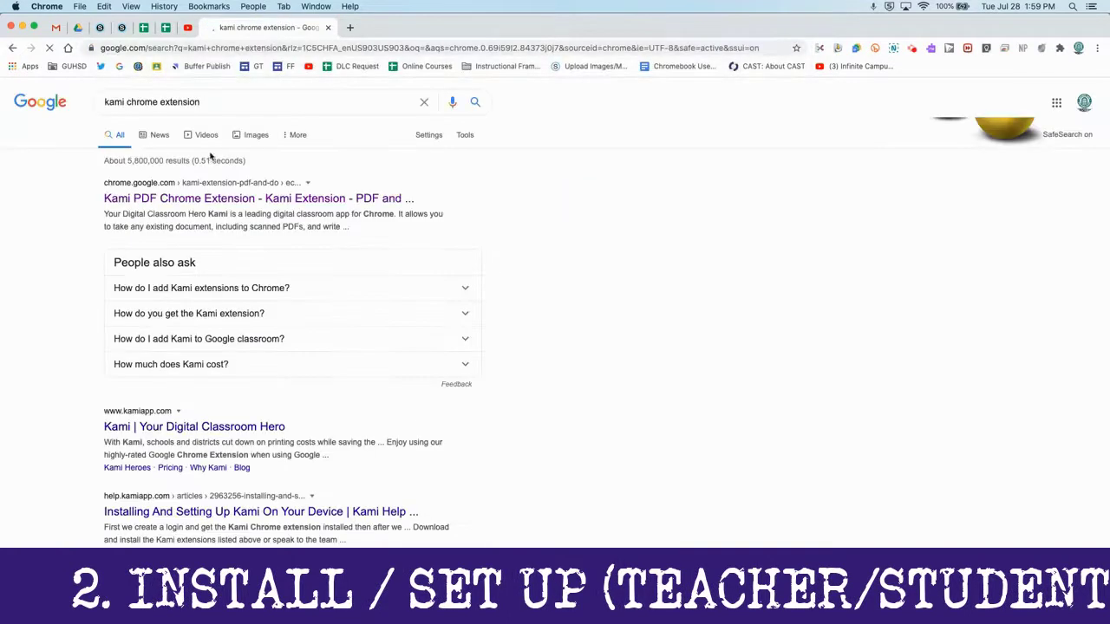
{"action": "left_click", "coordinate": [220, 199]}
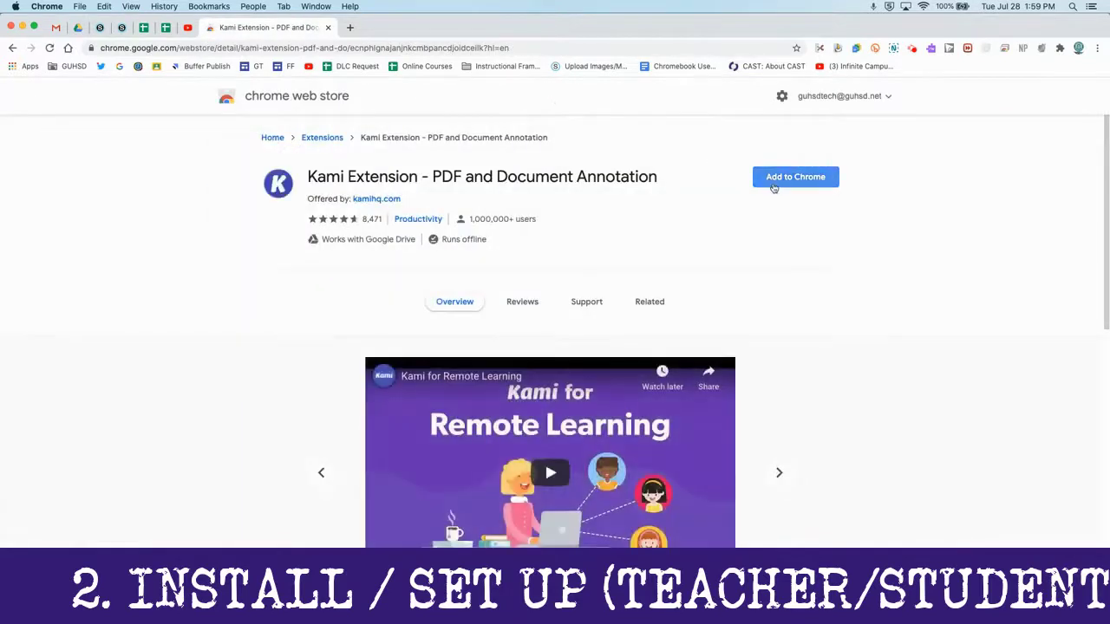
Add the Kami Extension - PDF and Document Annotation to Chrome and dismiss the installation notice.
{"action": "left_click", "coordinate": [774, 182]}
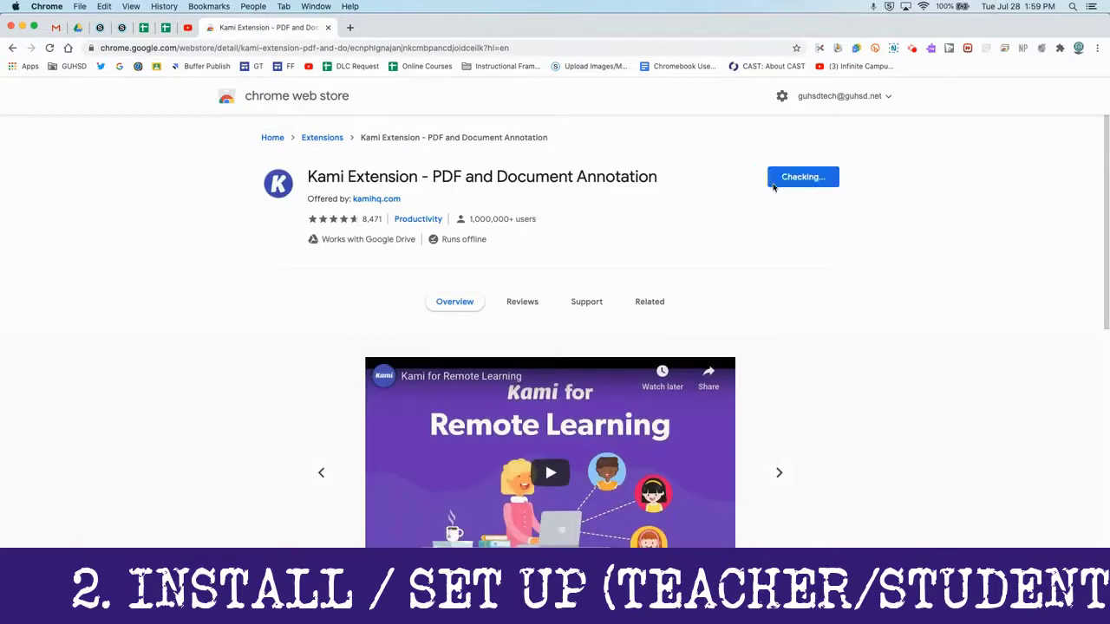
{"action": "left_click", "coordinate": [642, 168]}
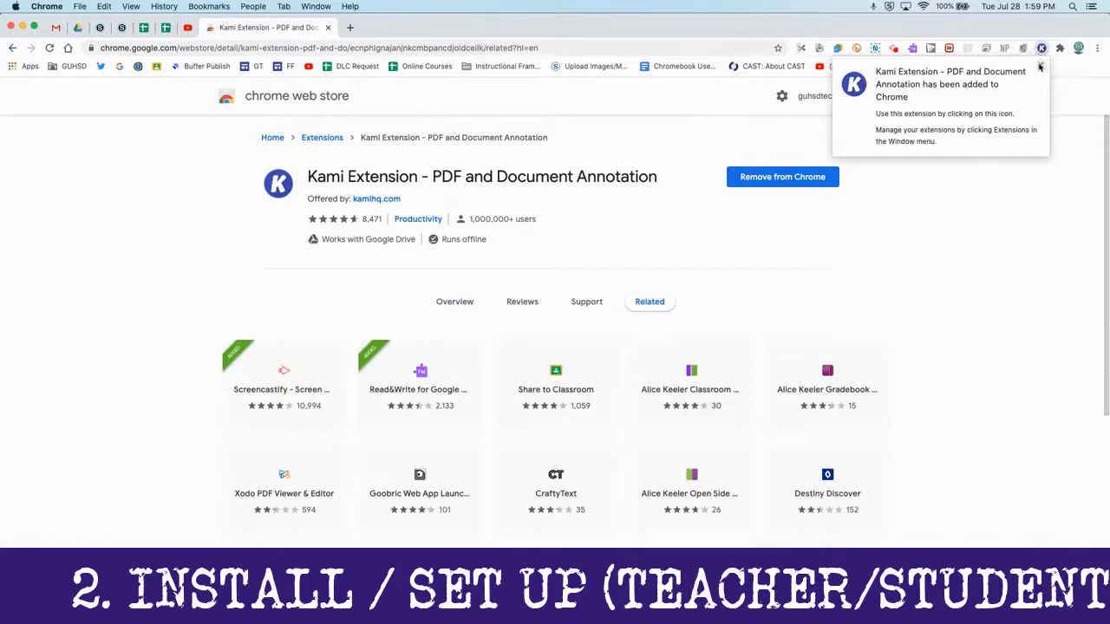
{"action": "left_click", "coordinate": [1040, 67]}
Launch the installed Kami extension, log in with the Google account, and check Kami's entry among the browser extensions.
{"action": "left_click", "coordinate": [1059, 48]}
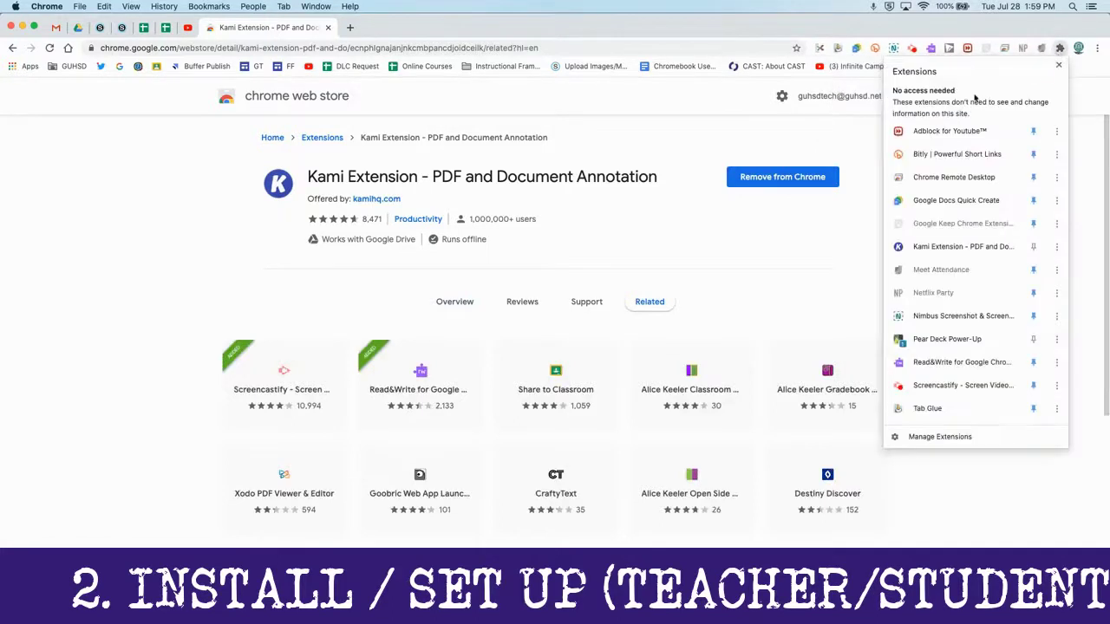
{"action": "left_click", "coordinate": [954, 247]}
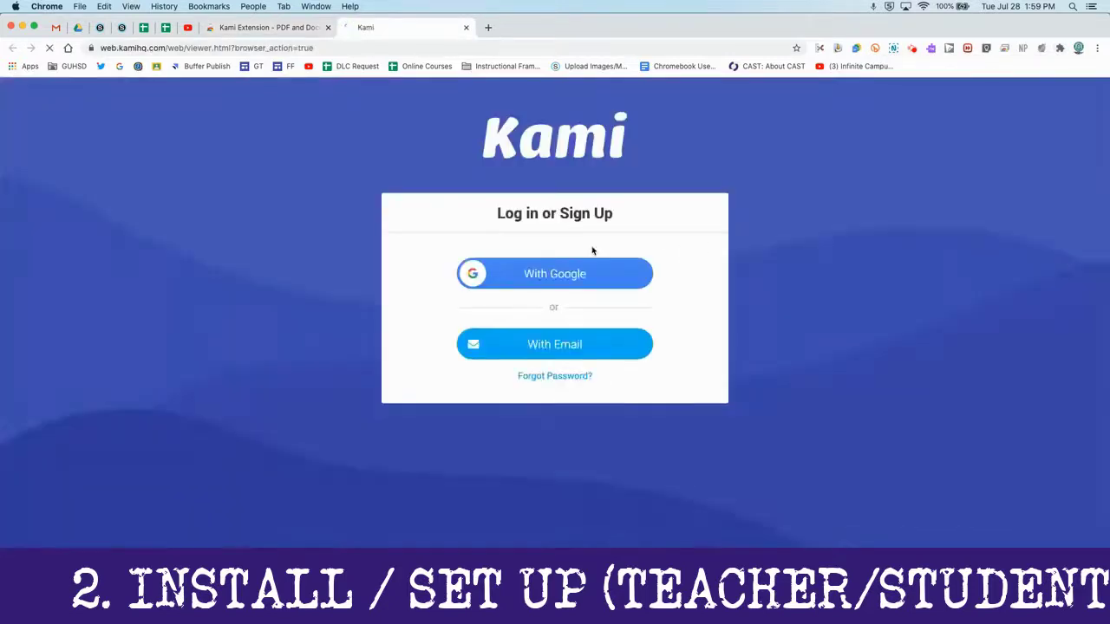
{"action": "left_click", "coordinate": [553, 274]}
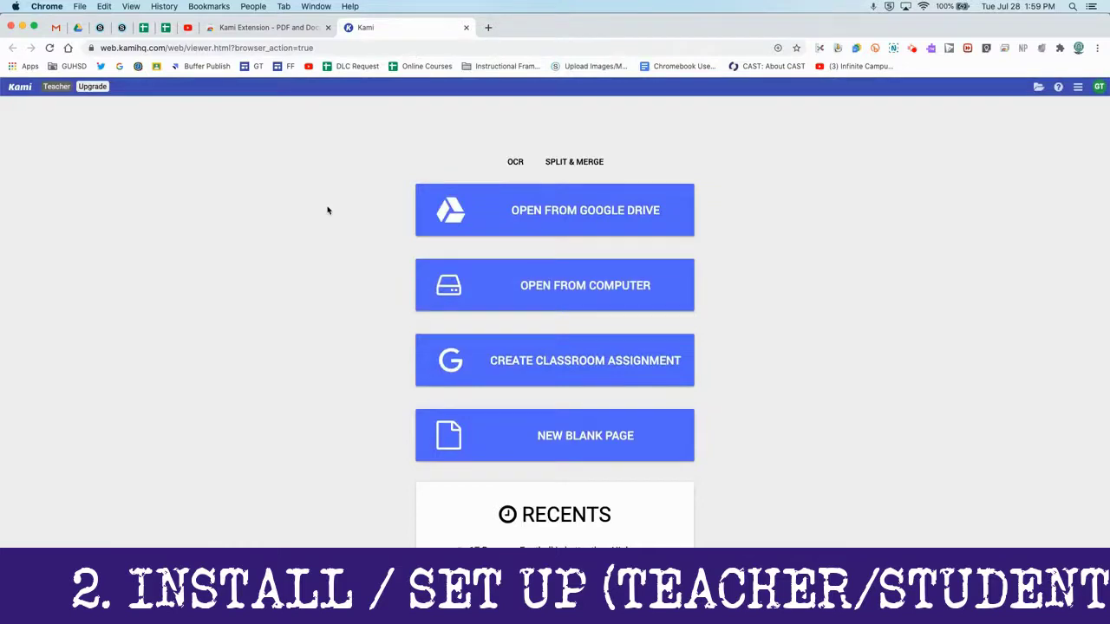
{"action": "left_click", "coordinate": [1059, 48]}
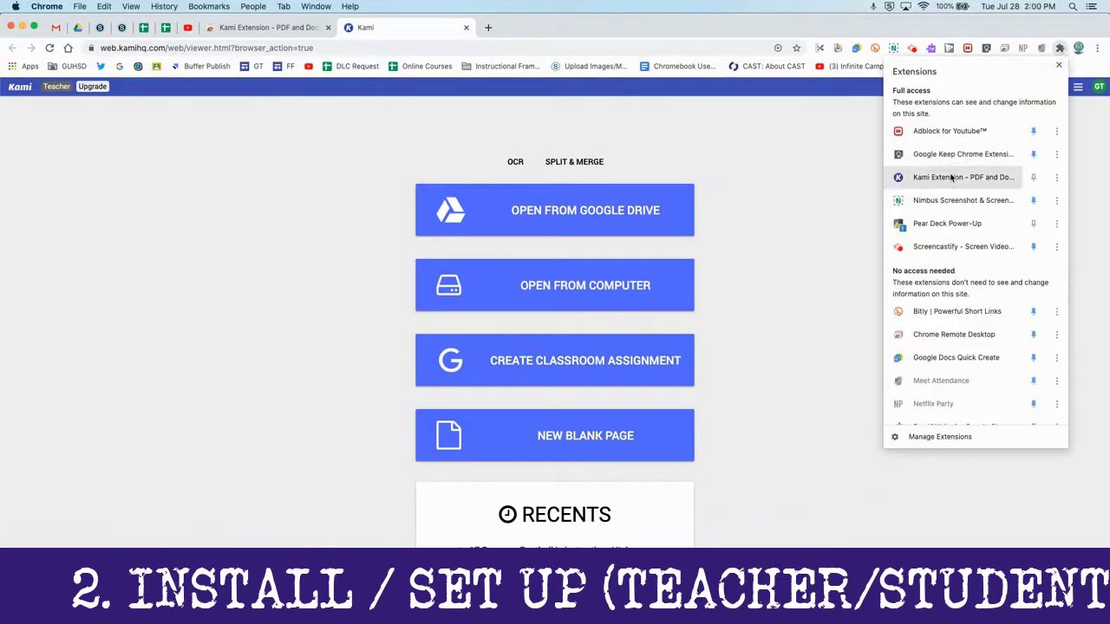
{"action": "left_click", "coordinate": [810, 187]}
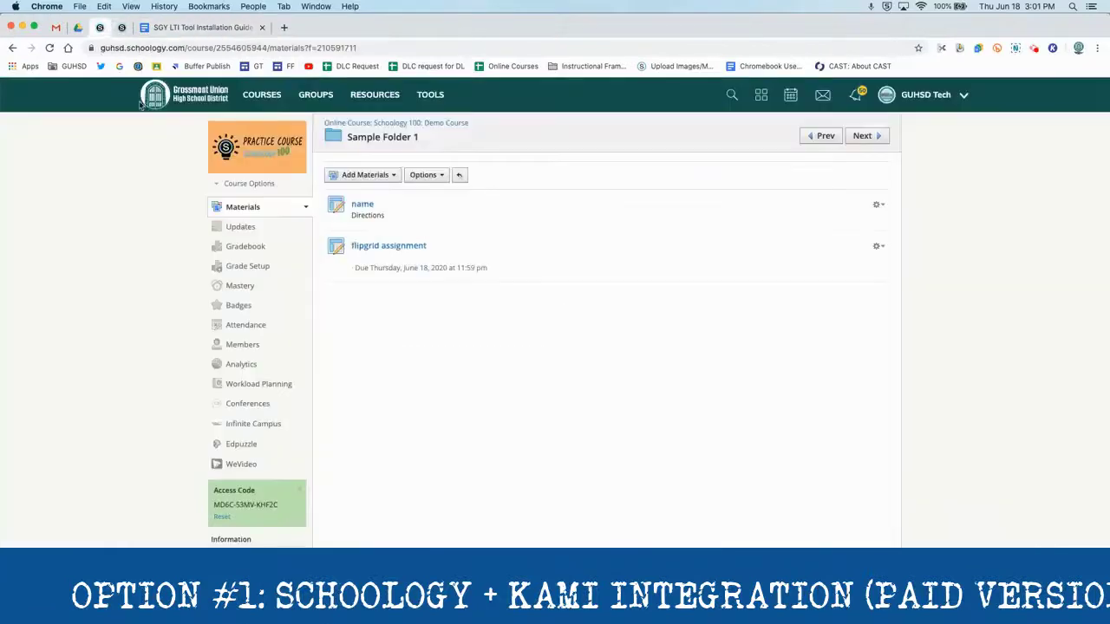
{"action": "left_click", "coordinate": [388, 176]}
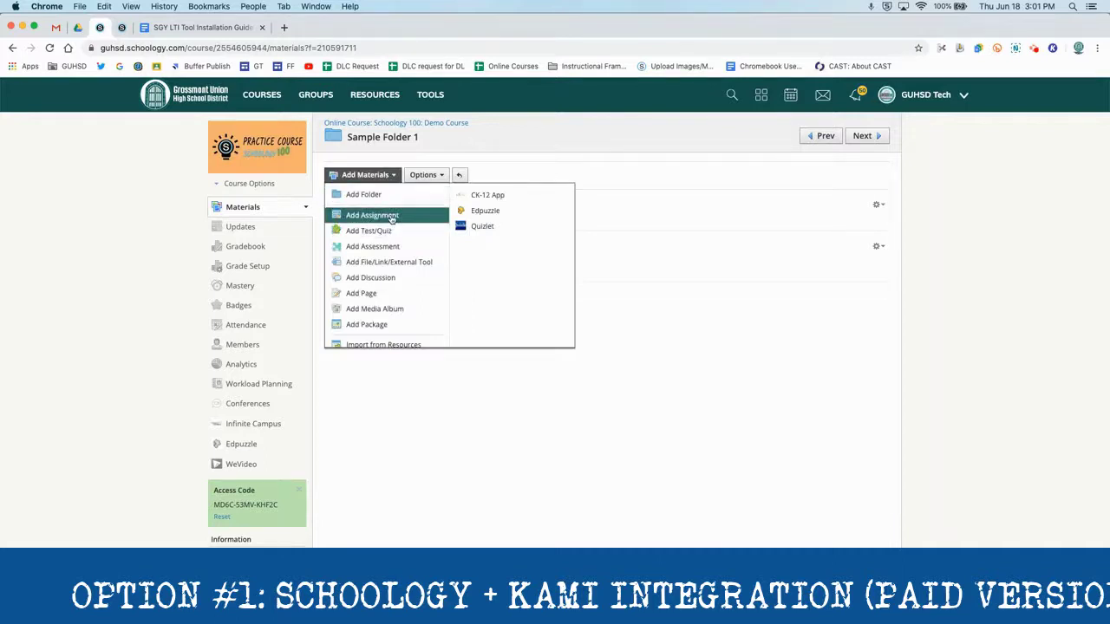
{"action": "left_click", "coordinate": [392, 217]}
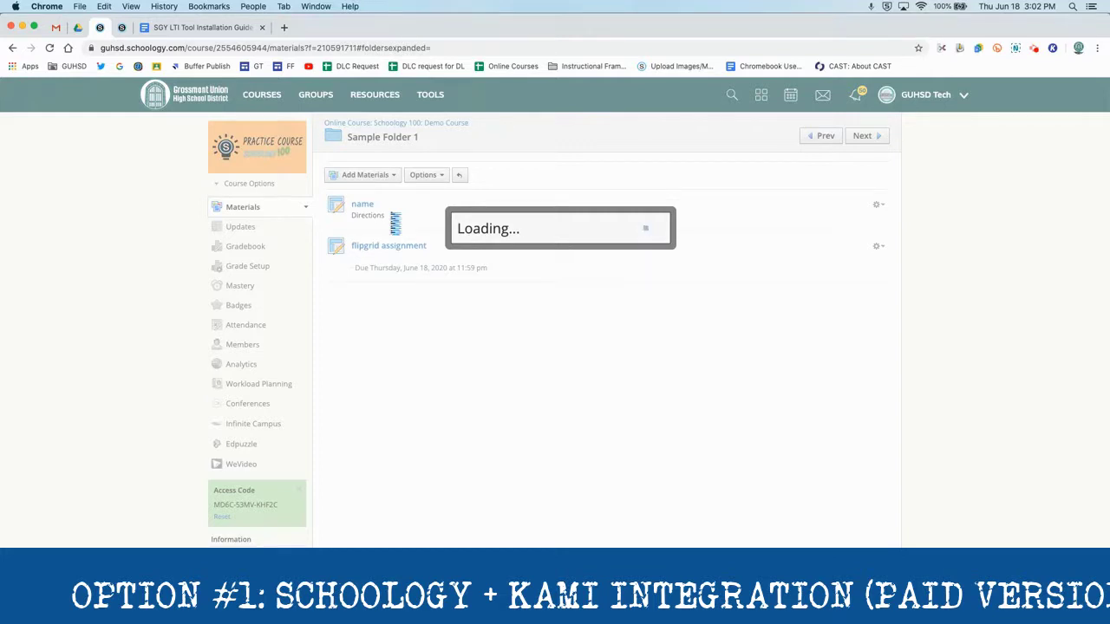
{"action": "left_click", "coordinate": [400, 139]}
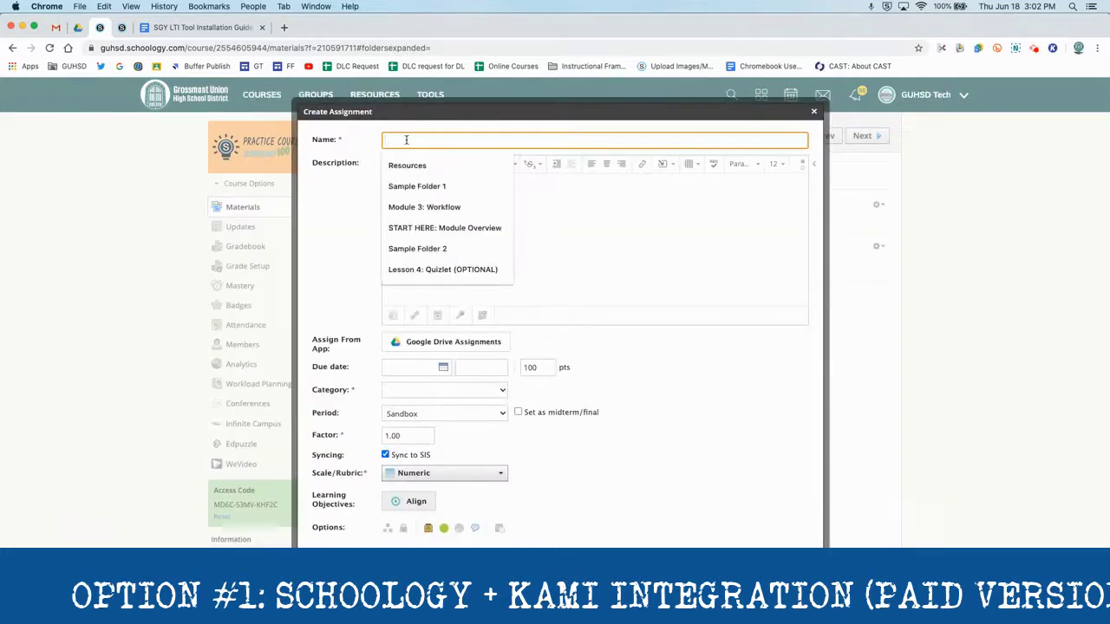
{"action": "type", "text": "Kami PDF"}
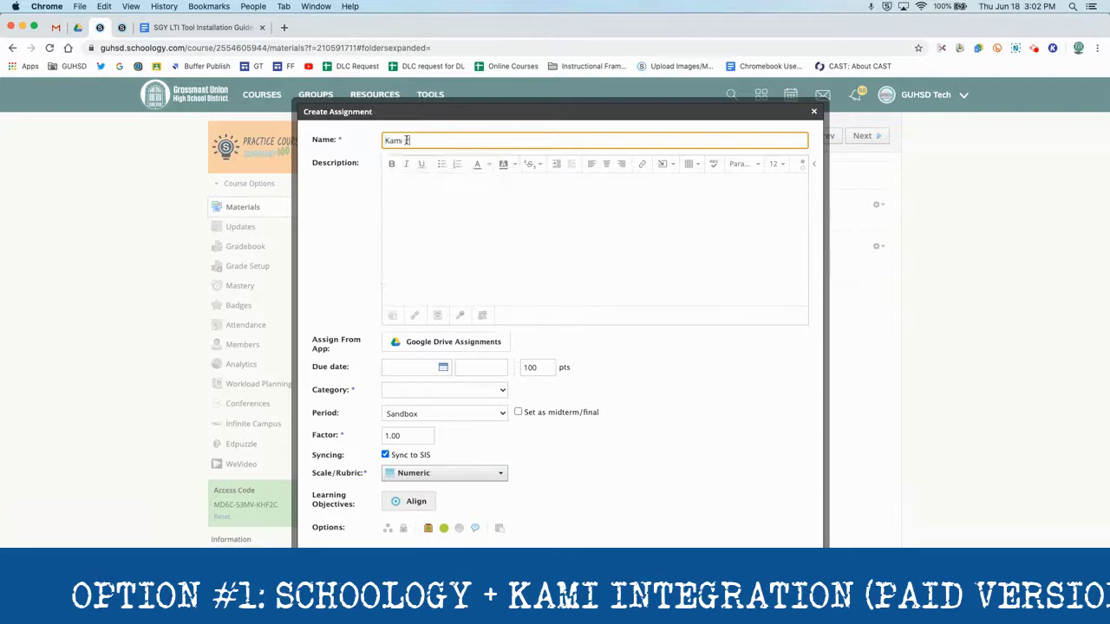
{"action": "type", "text": " Assignment"}
{"action": "left_click", "coordinate": [409, 191]}
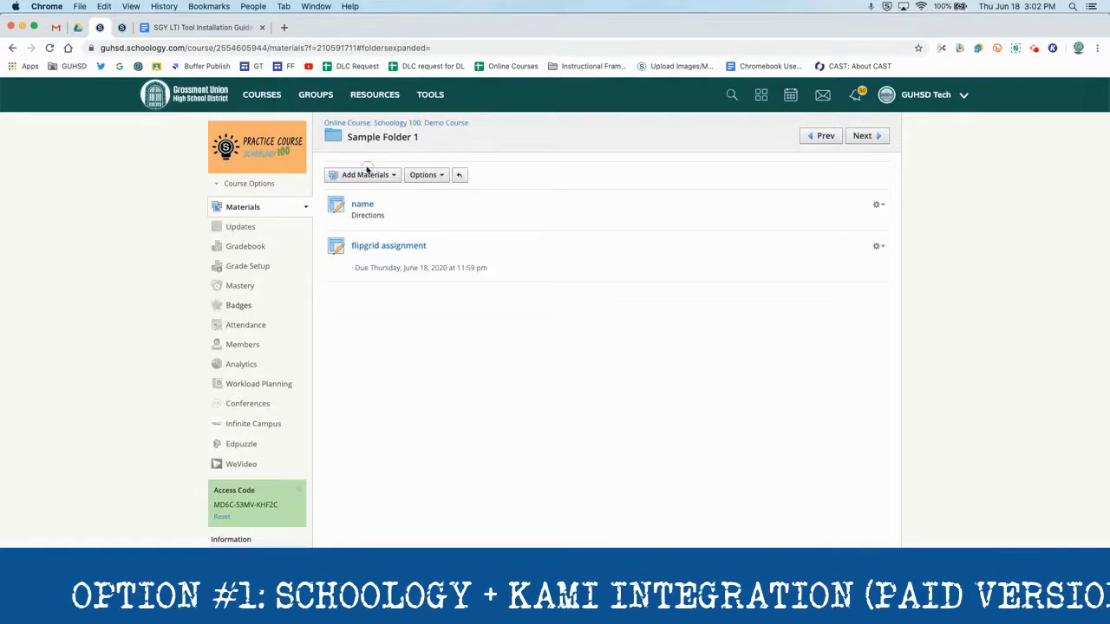
Start a new assignment in Sample Folder 1 and name it "Kami PDF Assignment".
{"action": "left_click", "coordinate": [369, 176]}
{"action": "left_click", "coordinate": [373, 215]}
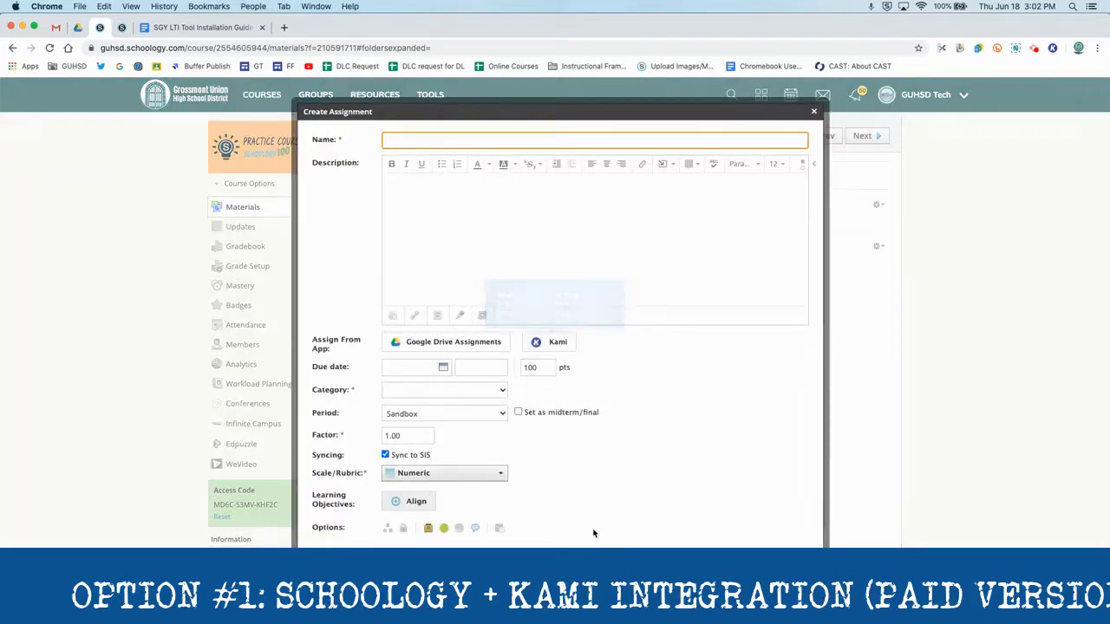
{"action": "left_click", "coordinate": [401, 142]}
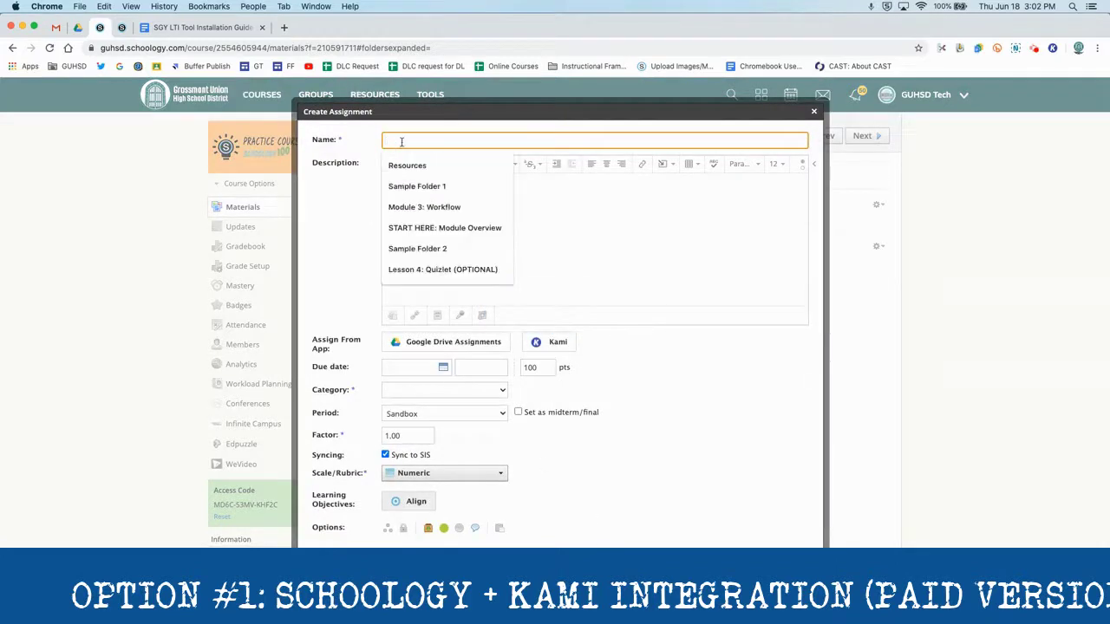
{"action": "type", "text": "Kami"}
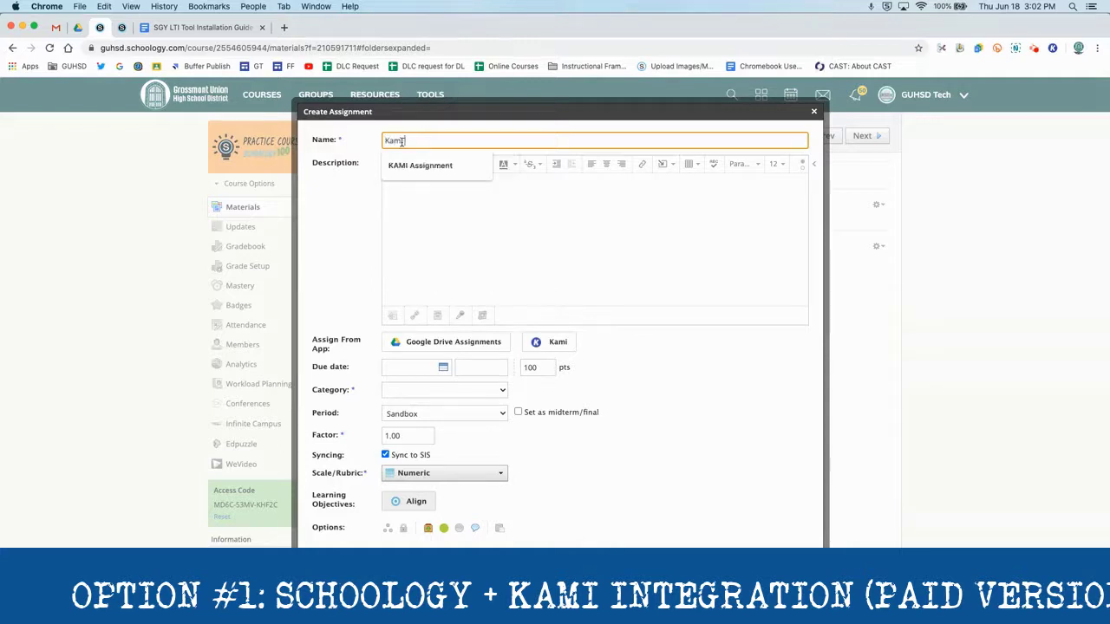
{"action": "type", "text": " PDF Assignment"}
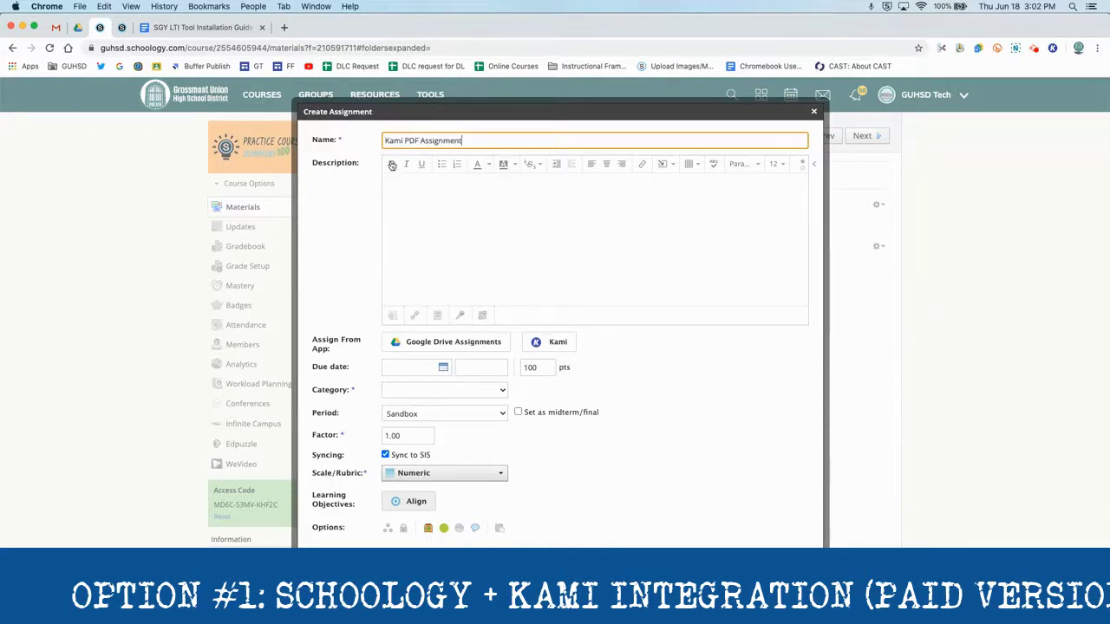
{"action": "left_click", "coordinate": [413, 205]}
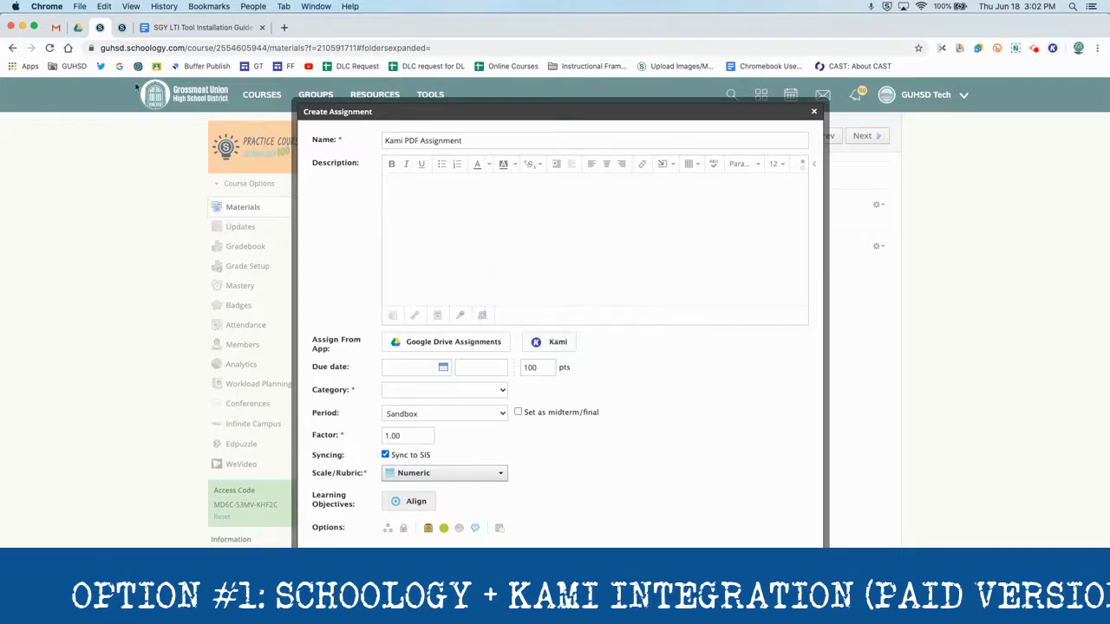
Assign the Schoology 100, Module 2 Reference Guide PDF from Google Drive through the Kami app.
{"action": "left_click", "coordinate": [555, 343]}
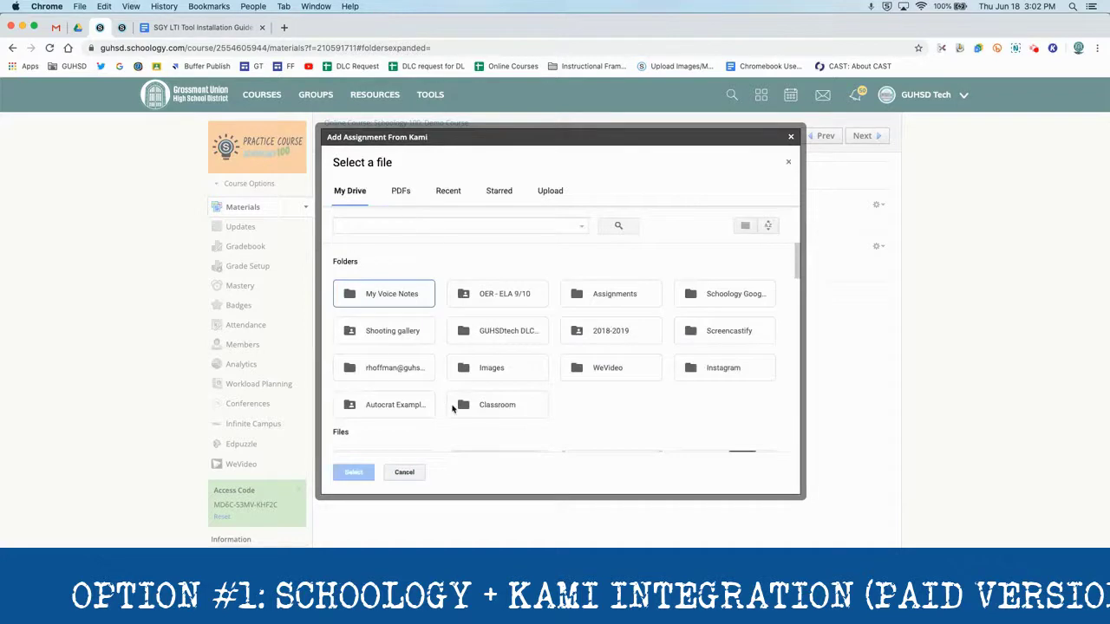
{"action": "scroll", "coordinate": [451, 407], "scroll_direction": "down", "scroll_amount": 1}
{"action": "scroll", "coordinate": [452, 408], "scroll_direction": "up", "scroll_amount": 1}
{"action": "left_click", "coordinate": [401, 192]}
{"action": "scroll", "coordinate": [402, 303], "scroll_direction": "down", "scroll_amount": 5}
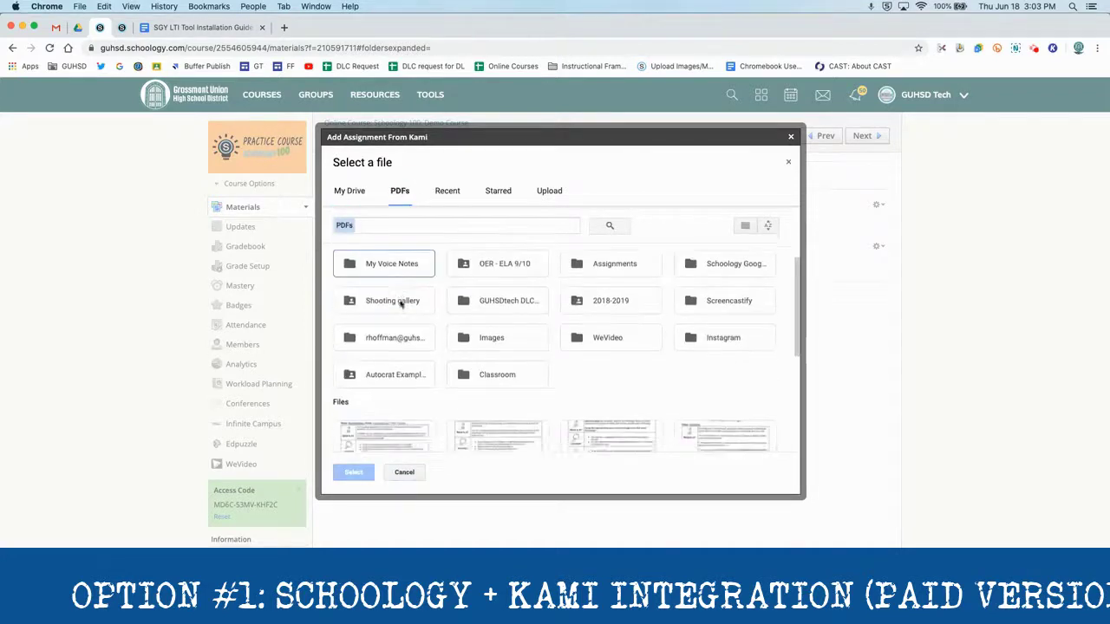
{"action": "left_click", "coordinate": [403, 367]}
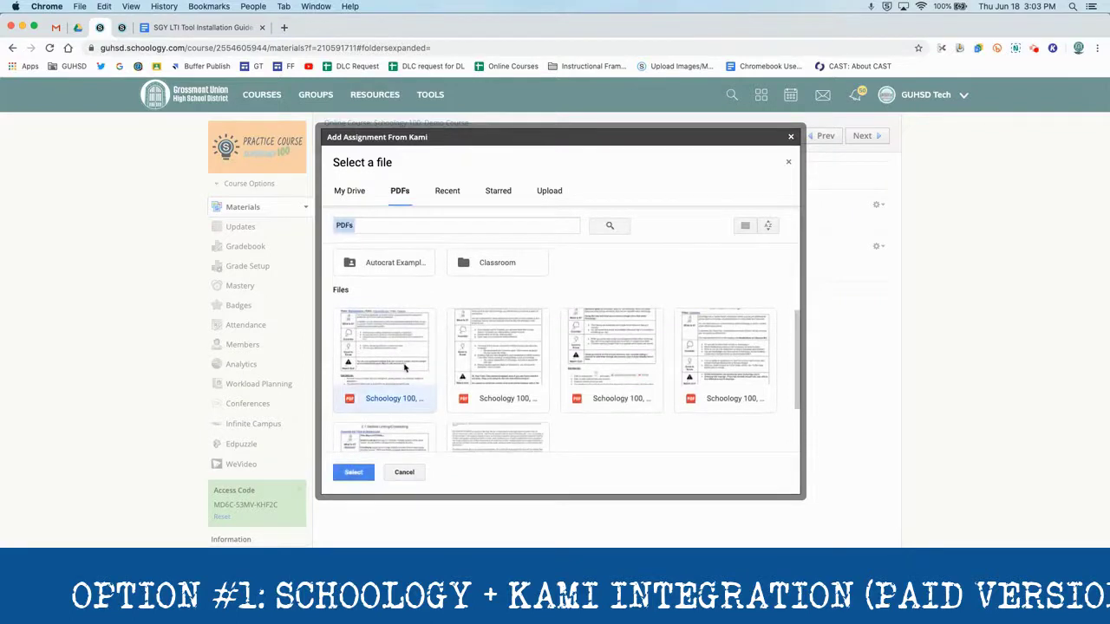
{"action": "left_click", "coordinate": [362, 475]}
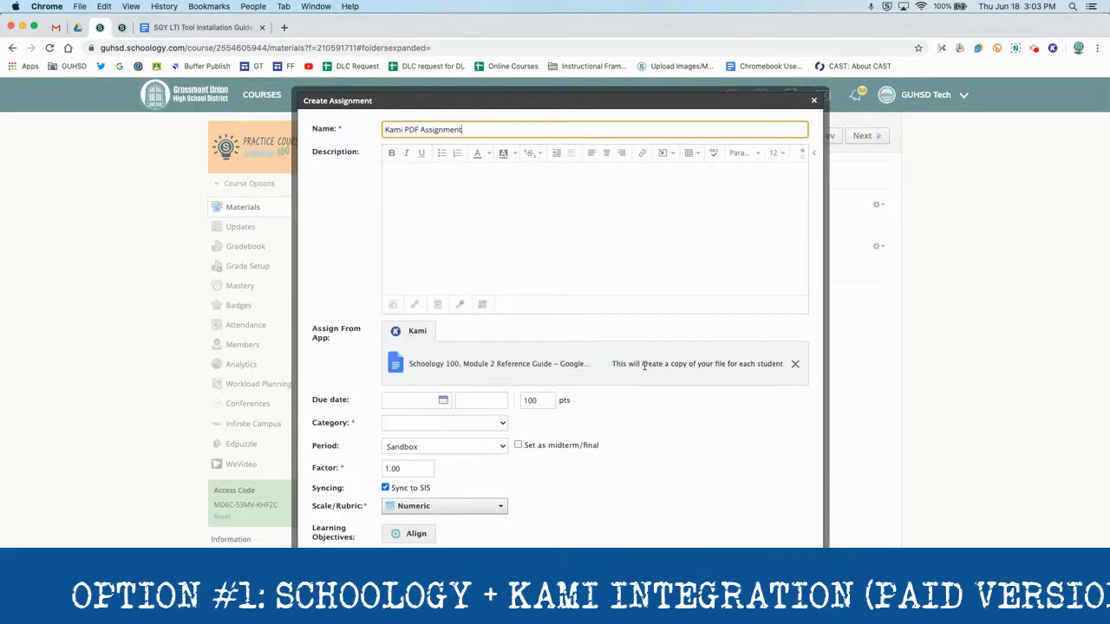
Set the category to Discussions, enter "Directions...." as the description, and create the assignment.
{"action": "scroll", "coordinate": [624, 425], "scroll_direction": "down", "scroll_amount": 2}
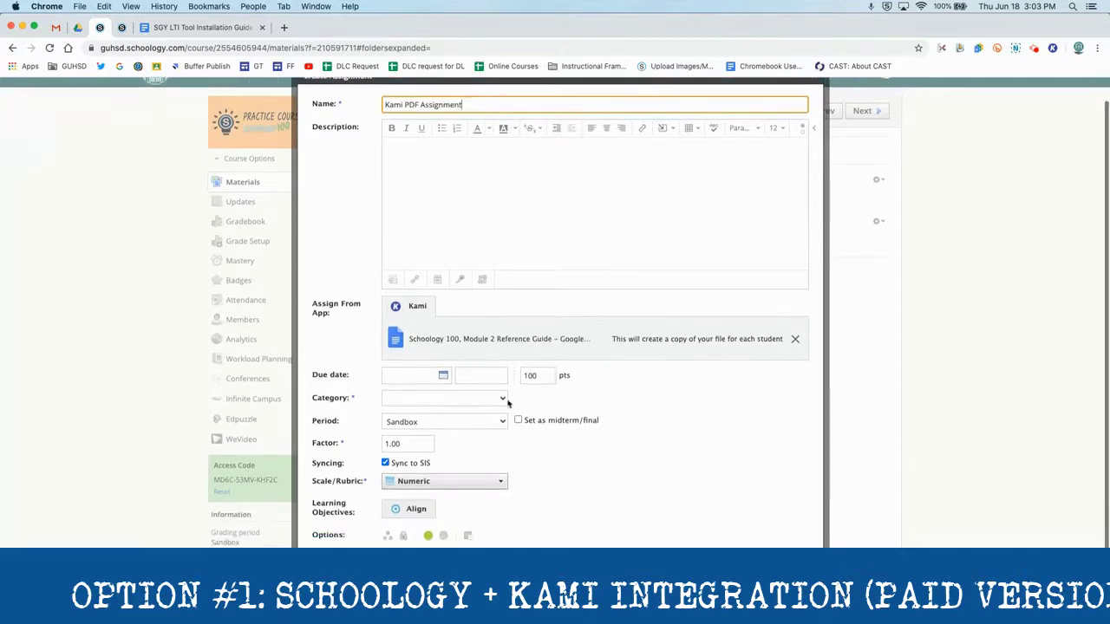
{"action": "left_click", "coordinate": [490, 399]}
{"action": "left_click", "coordinate": [482, 420]}
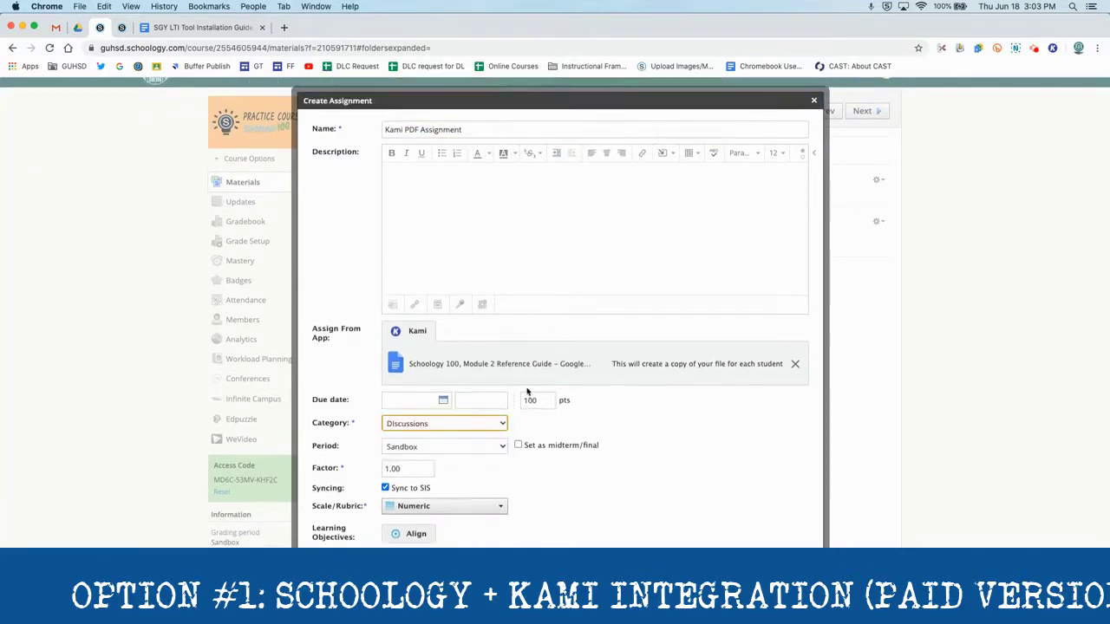
{"action": "left_click", "coordinate": [512, 252]}
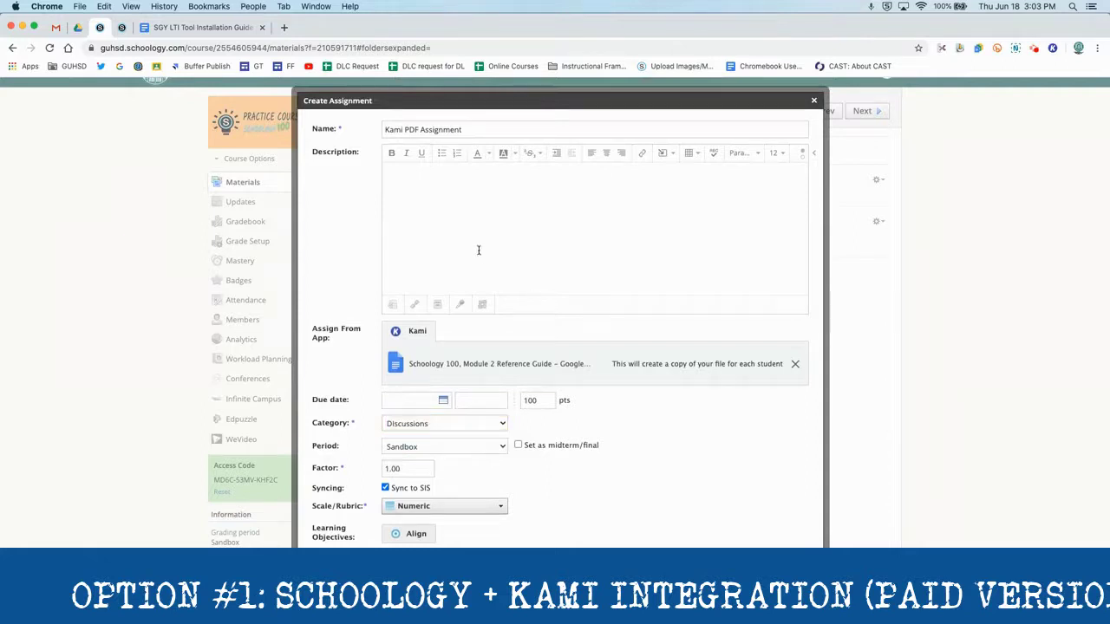
{"action": "type", "text": "Directions:"}
{"action": "scroll", "coordinate": [488, 459], "scroll_direction": "down", "scroll_amount": 1}
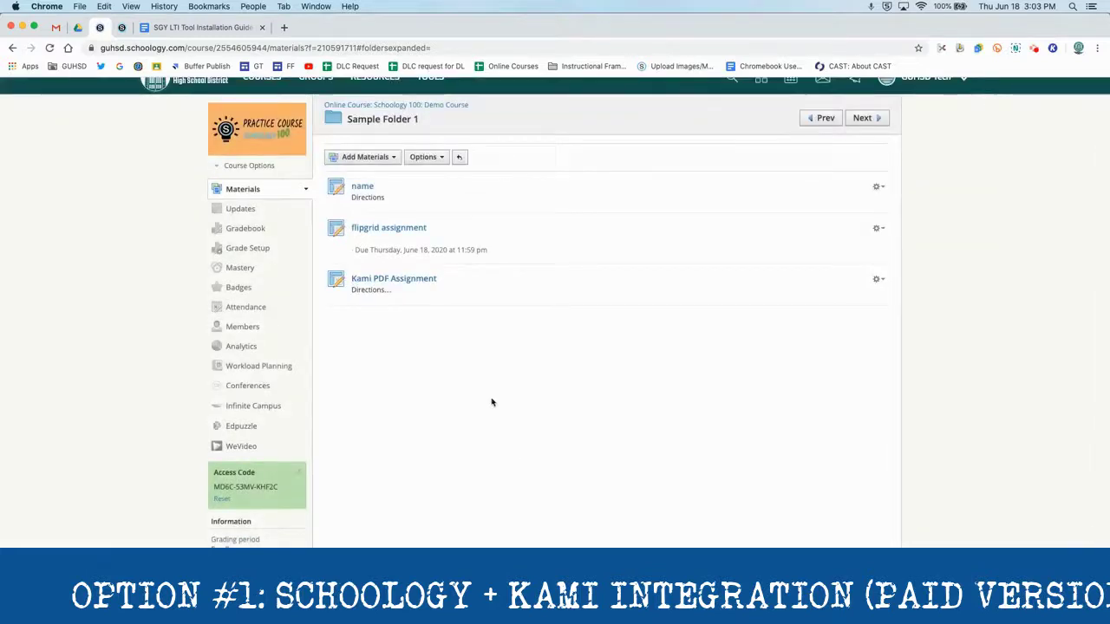
View the Kami PDF Assignment as teacher, and from the student account open it in Sample Folder 1 with Kami.
{"action": "left_click", "coordinate": [423, 282]}
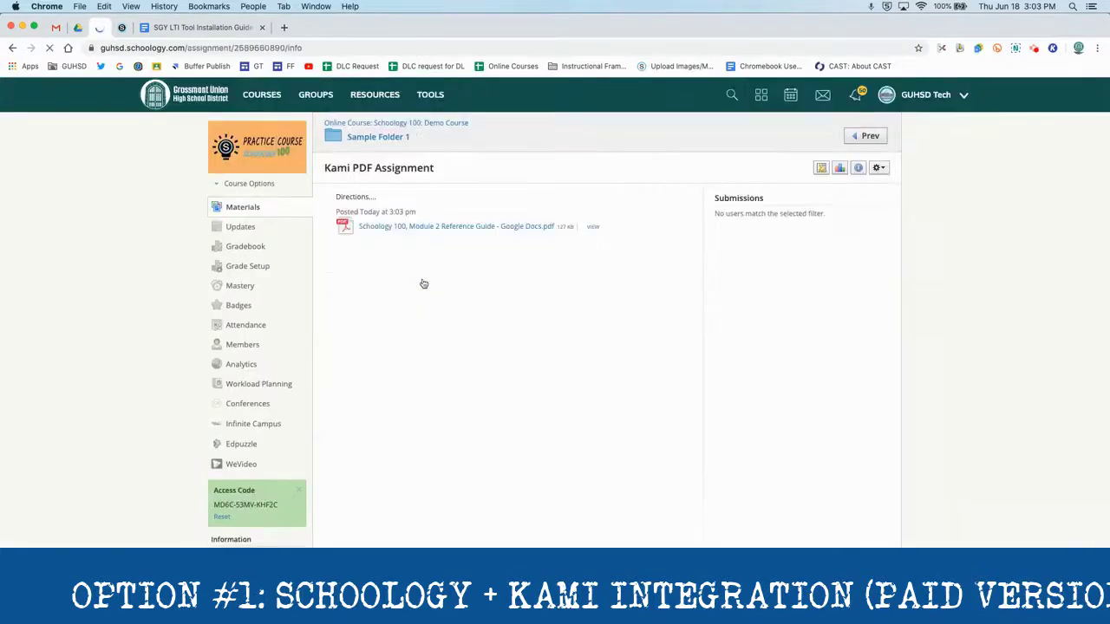
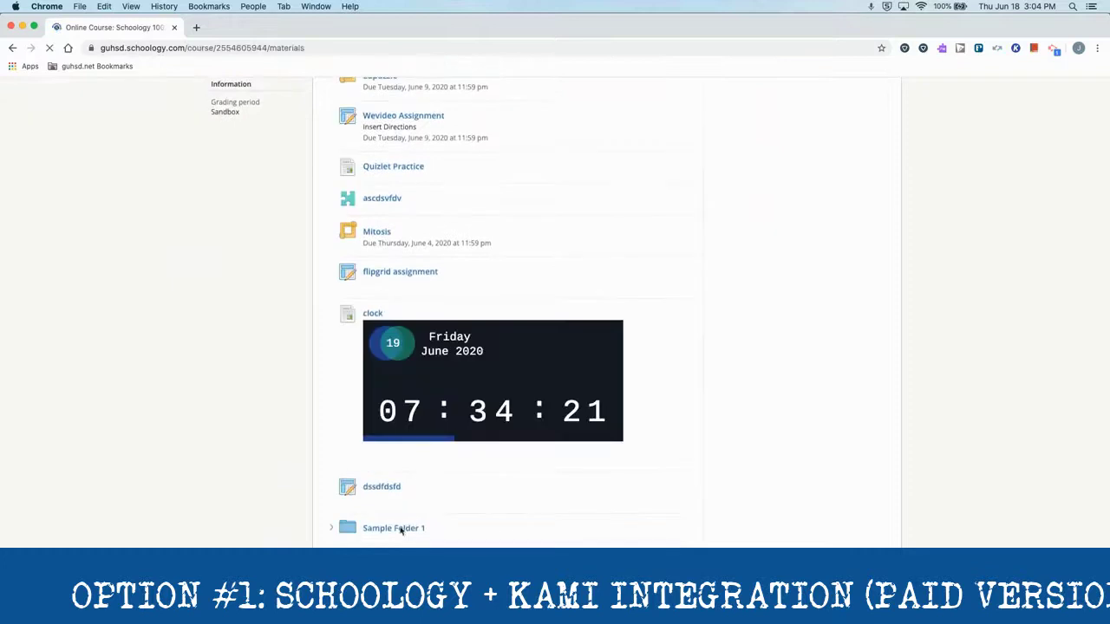
{"action": "left_click", "coordinate": [392, 531]}
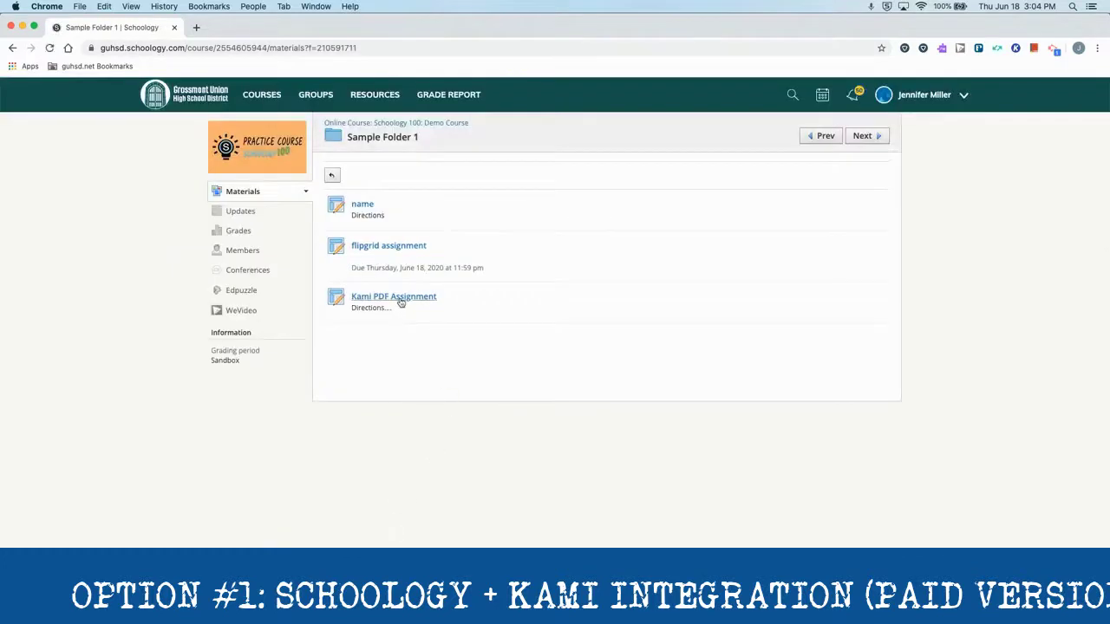
{"action": "left_click", "coordinate": [402, 303]}
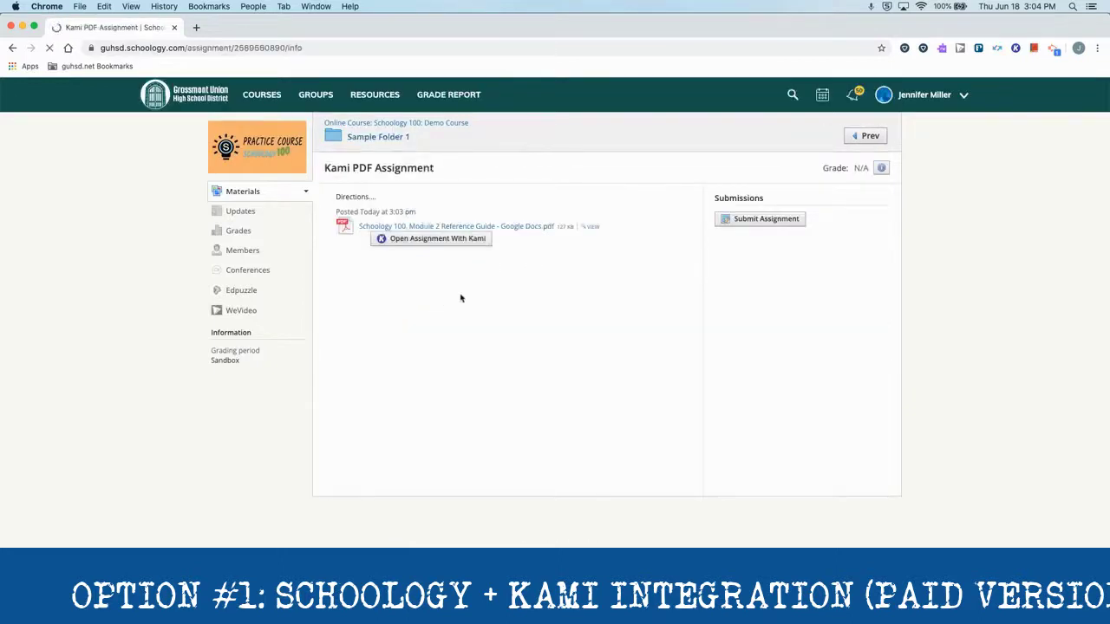
{"action": "left_click", "coordinate": [437, 239]}
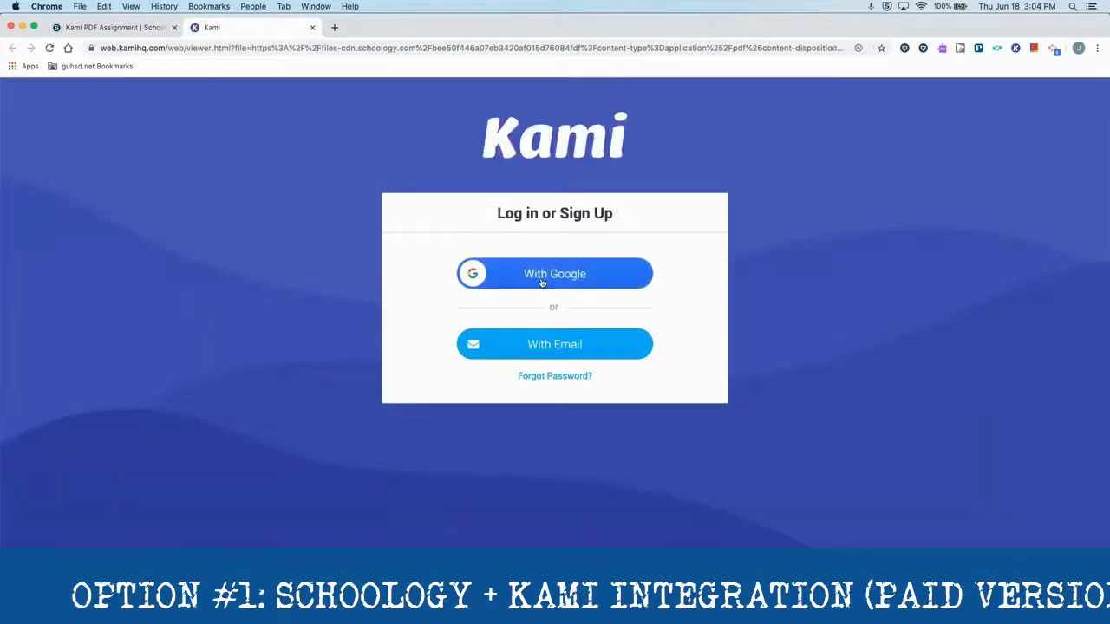
Log in to Kami with the student's Google account, authorize saving to Google Drive, and choose the Select tool.
{"action": "left_click", "coordinate": [541, 283]}
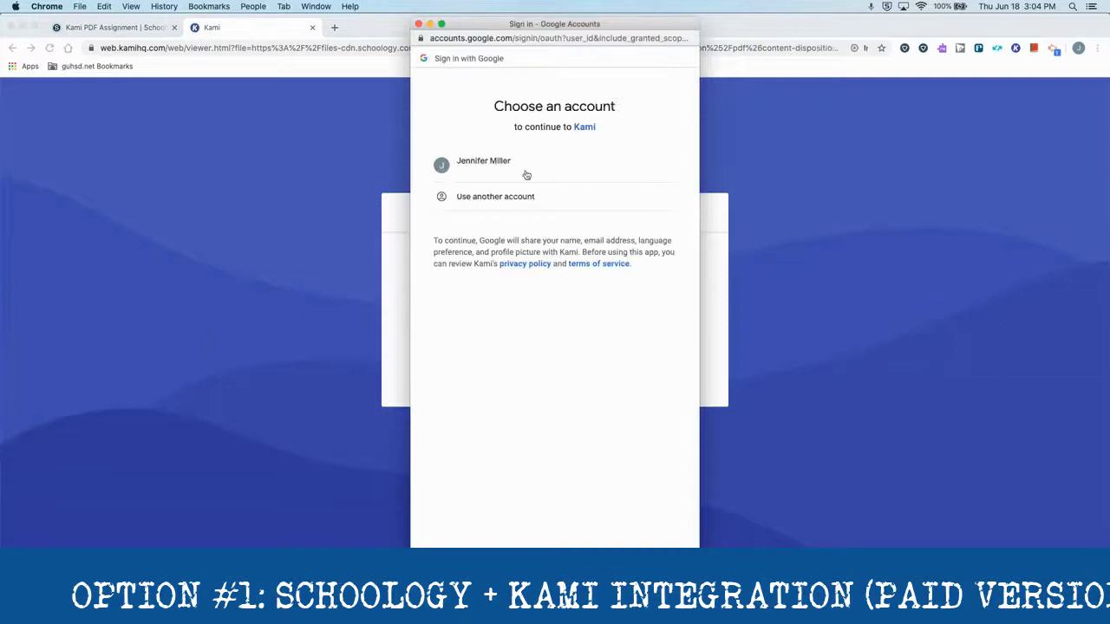
{"action": "left_click", "coordinate": [533, 169]}
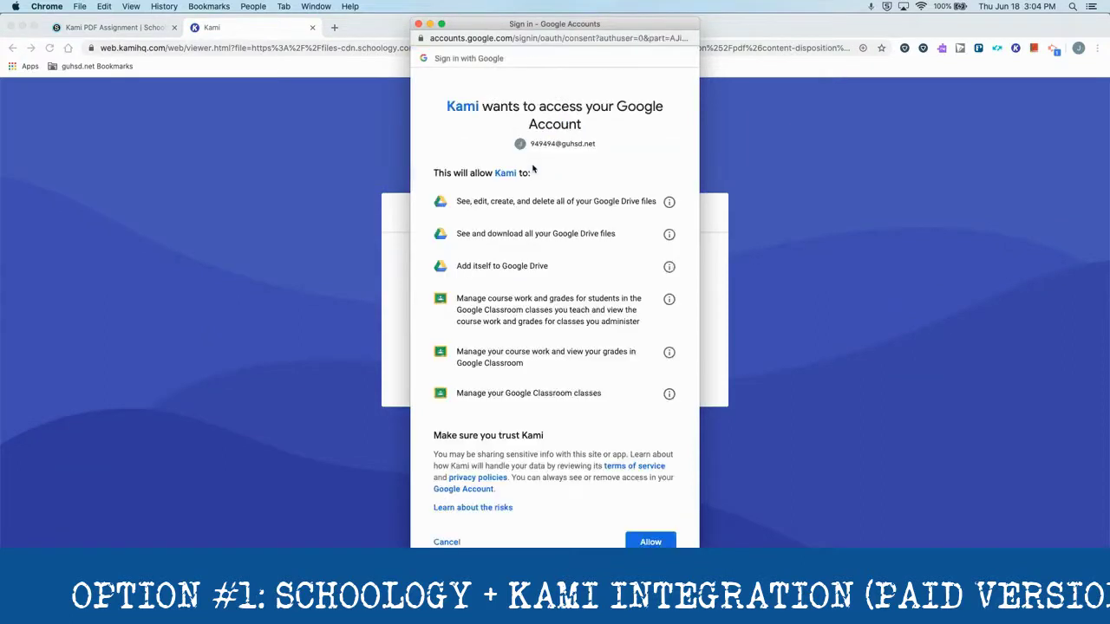
{"action": "left_click", "coordinate": [651, 542]}
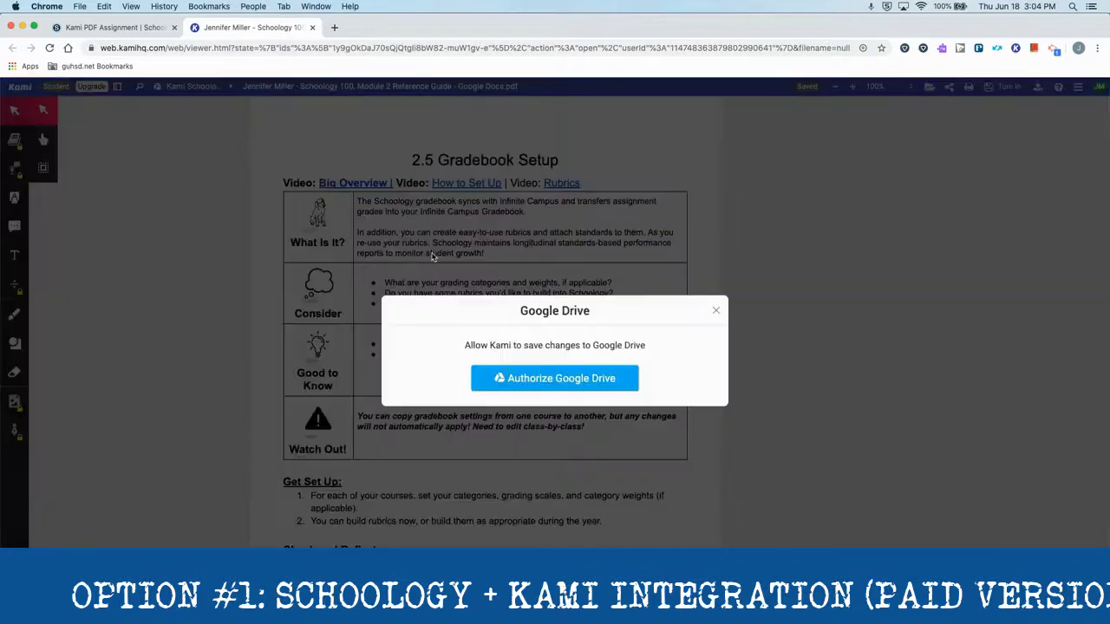
{"action": "left_click", "coordinate": [542, 384]}
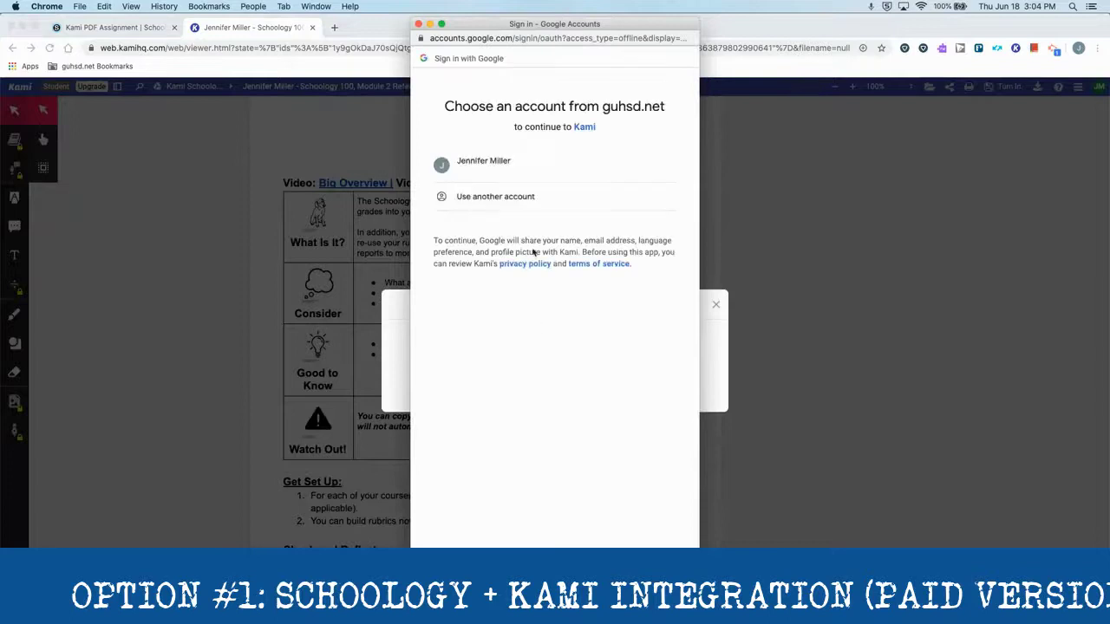
{"action": "left_click", "coordinate": [494, 170]}
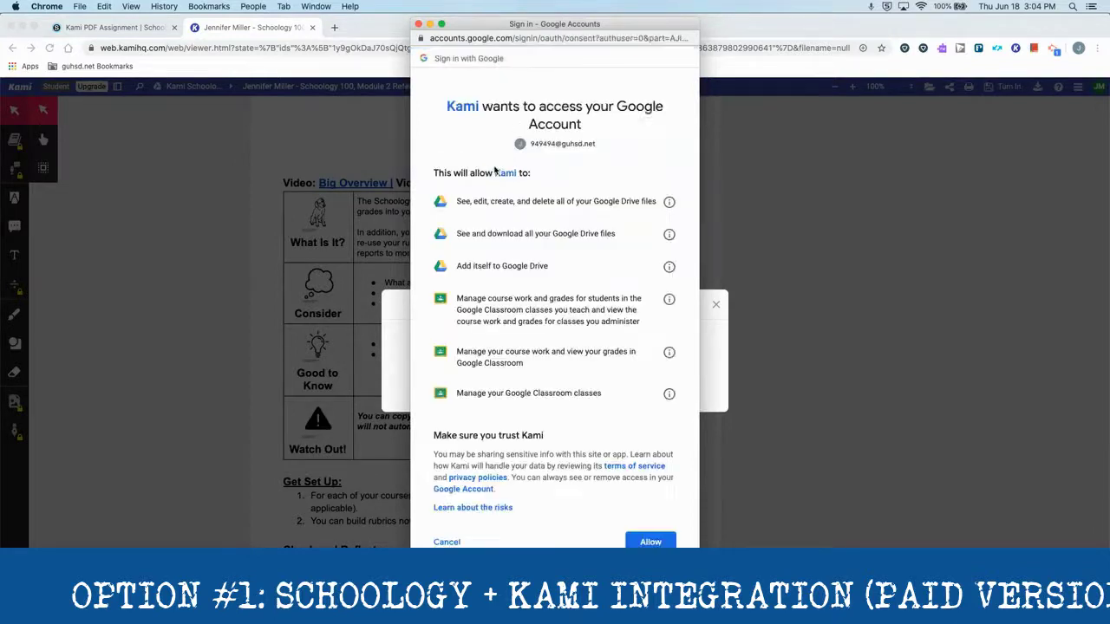
{"action": "left_click", "coordinate": [651, 542]}
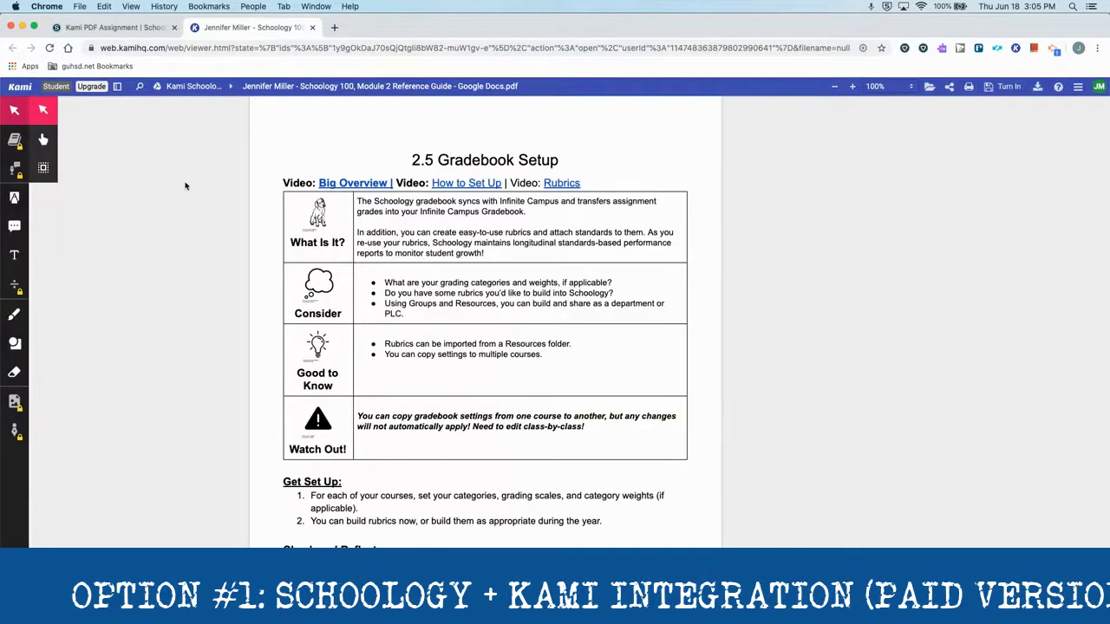
{"action": "left_click", "coordinate": [44, 113]}
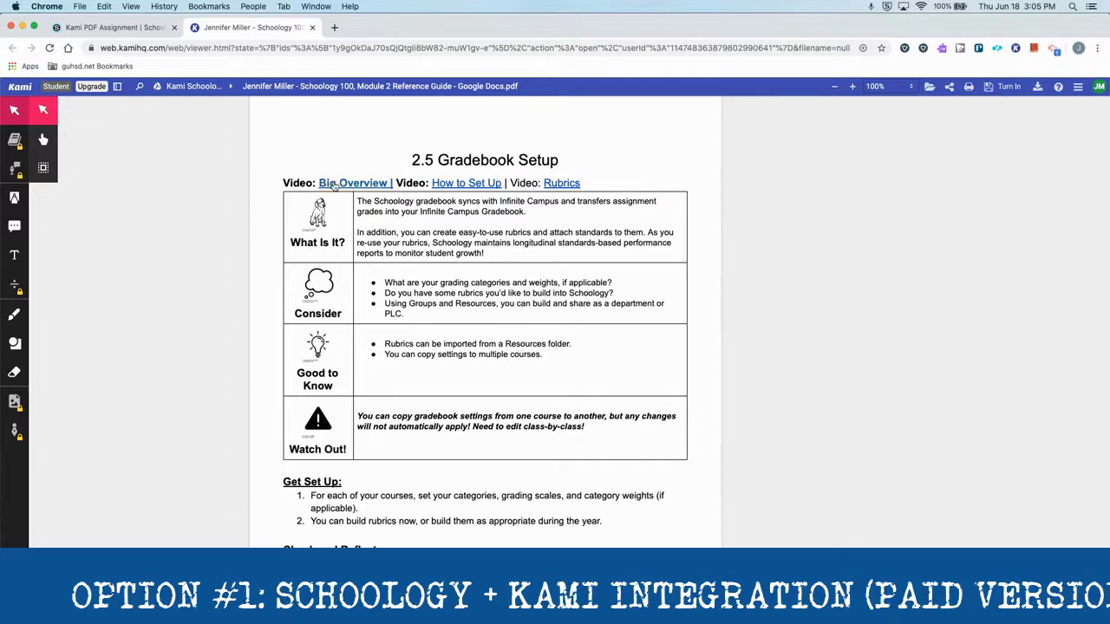
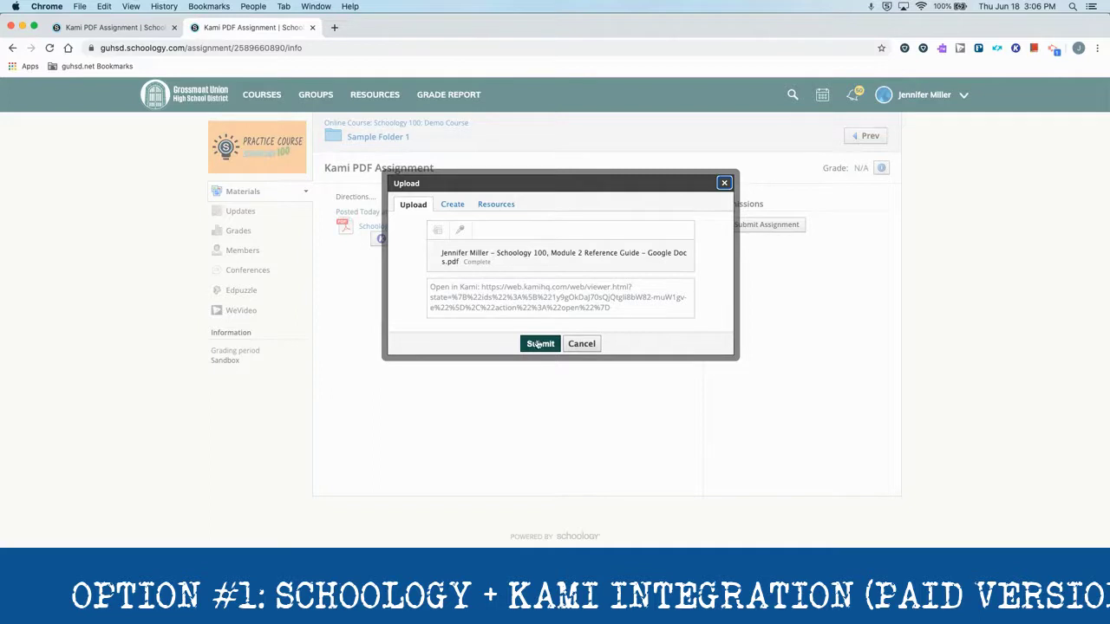
Submit the student's annotated PDF to the assignment and review that submission from the refreshed teacher account.
{"action": "left_click", "coordinate": [538, 344]}
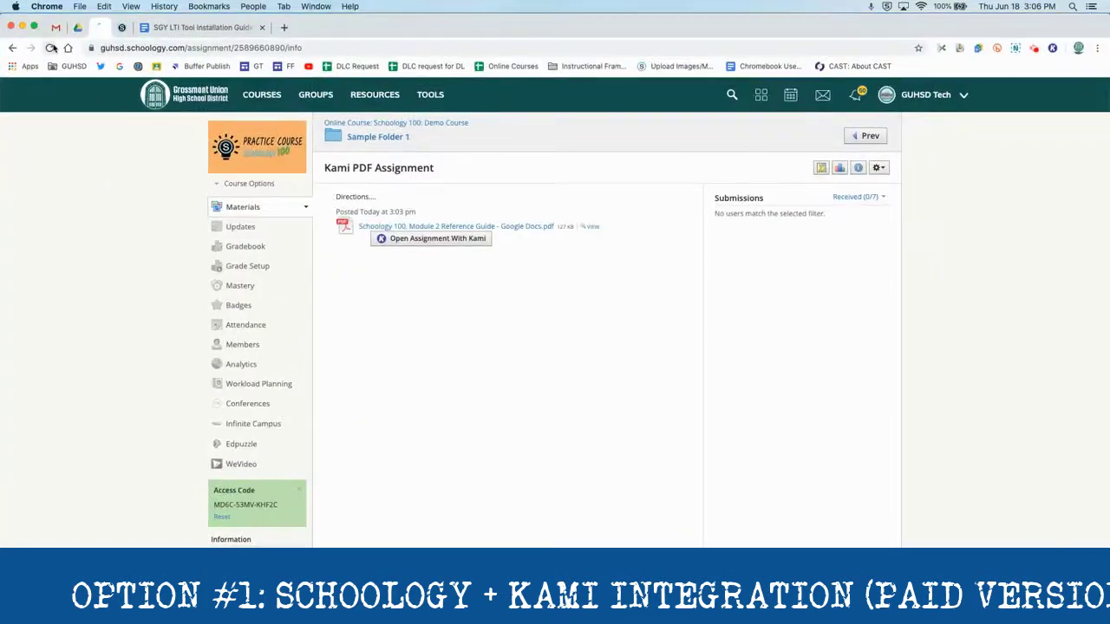
{"action": "left_click", "coordinate": [51, 47]}
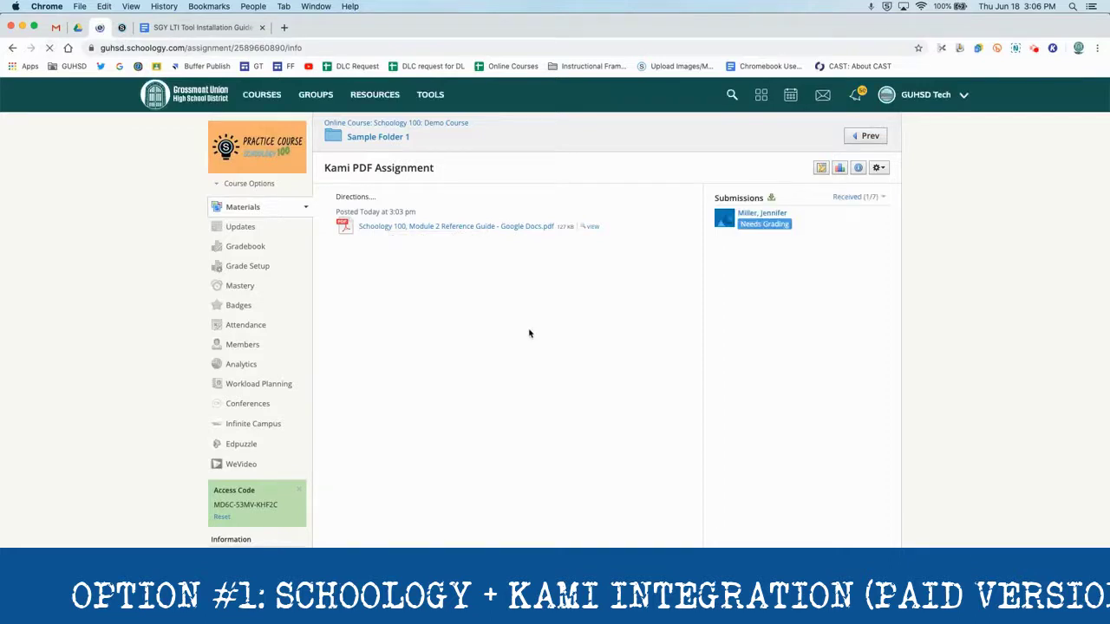
{"action": "left_click", "coordinate": [764, 224]}
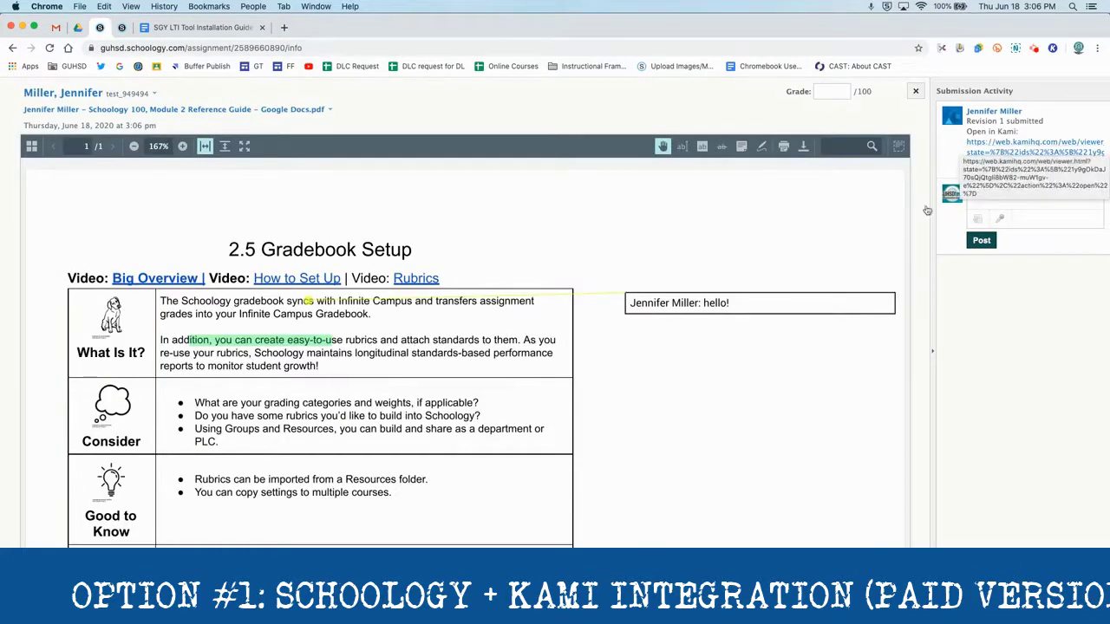
{"action": "scroll", "coordinate": [487, 301], "scroll_direction": "down", "scroll_amount": 1}
{"action": "scroll", "coordinate": [418, 296], "scroll_direction": "down", "scroll_amount": 1}
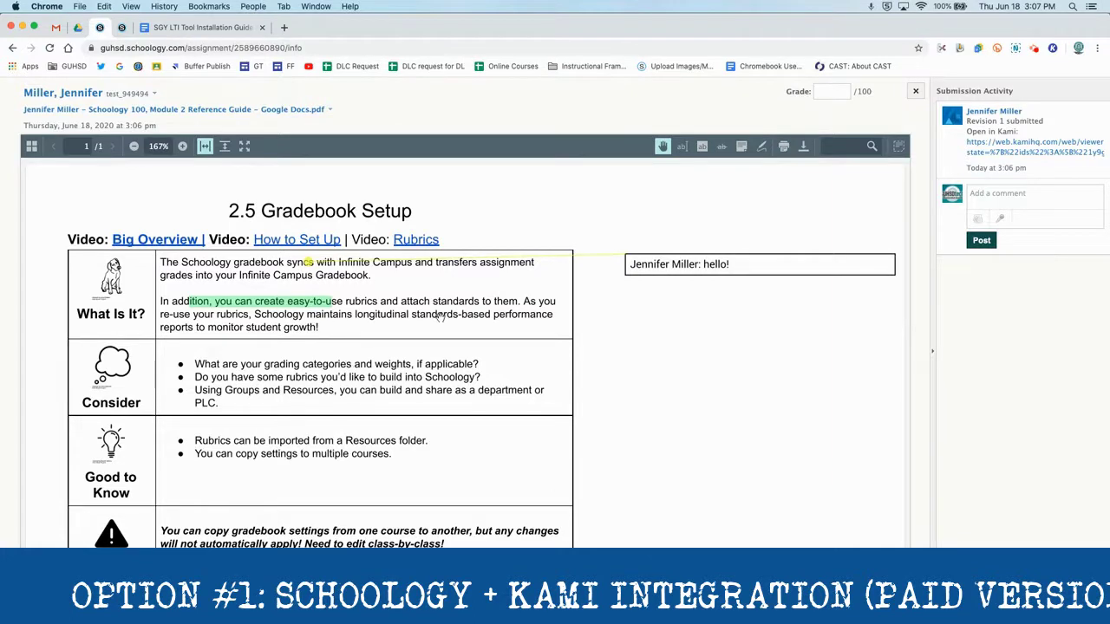
Grade the student's submission 100 out of 100 and submit the grade.
{"action": "left_click", "coordinate": [829, 92]}
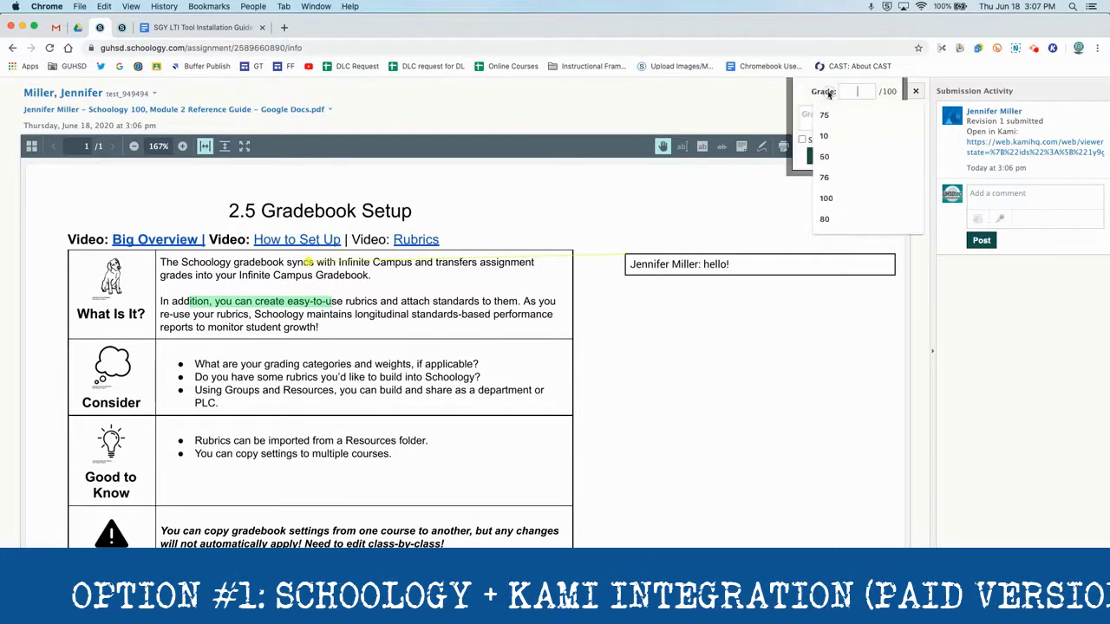
{"action": "type", "text": "100"}
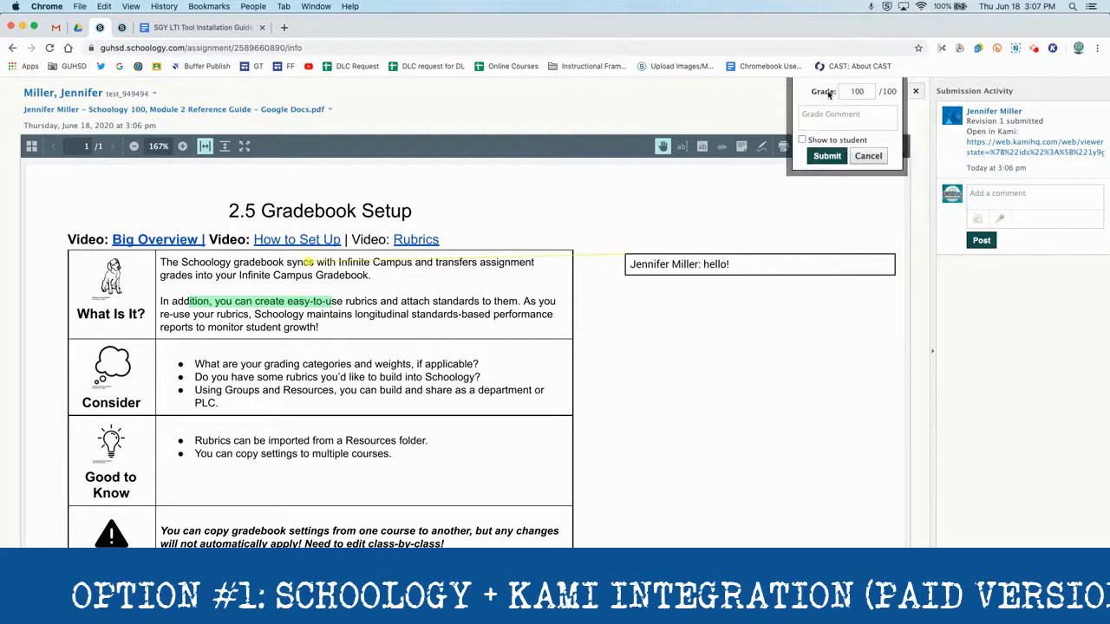
{"action": "left_click", "coordinate": [824, 155]}
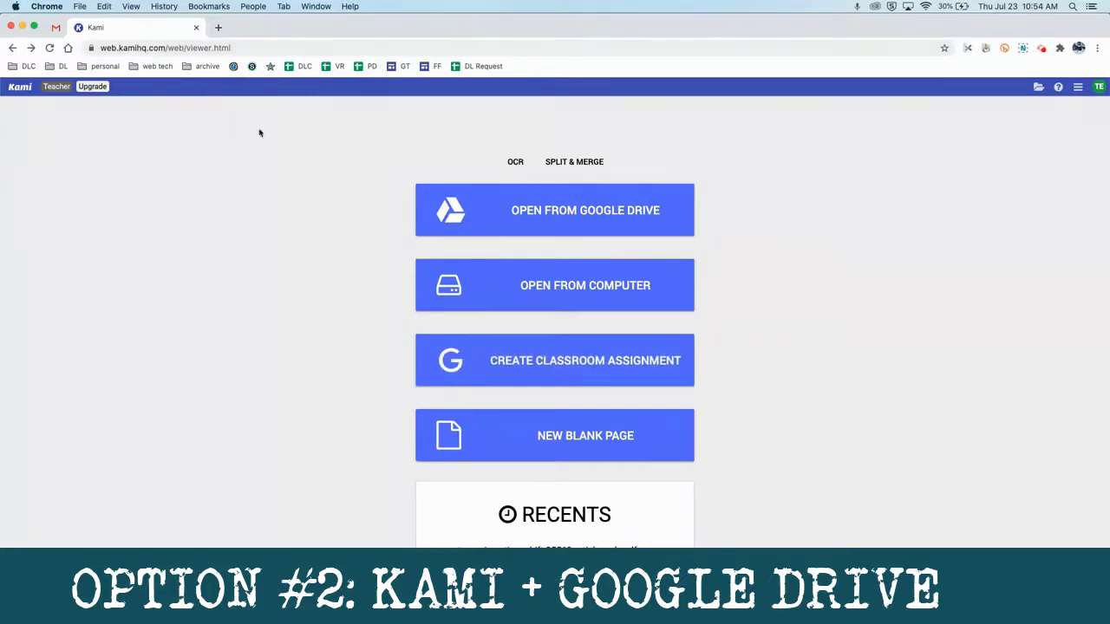
Open equinox-time-shift-35569-article_only.pdf in Kami from the PDFs in Google Drive.
{"action": "left_click", "coordinate": [504, 216]}
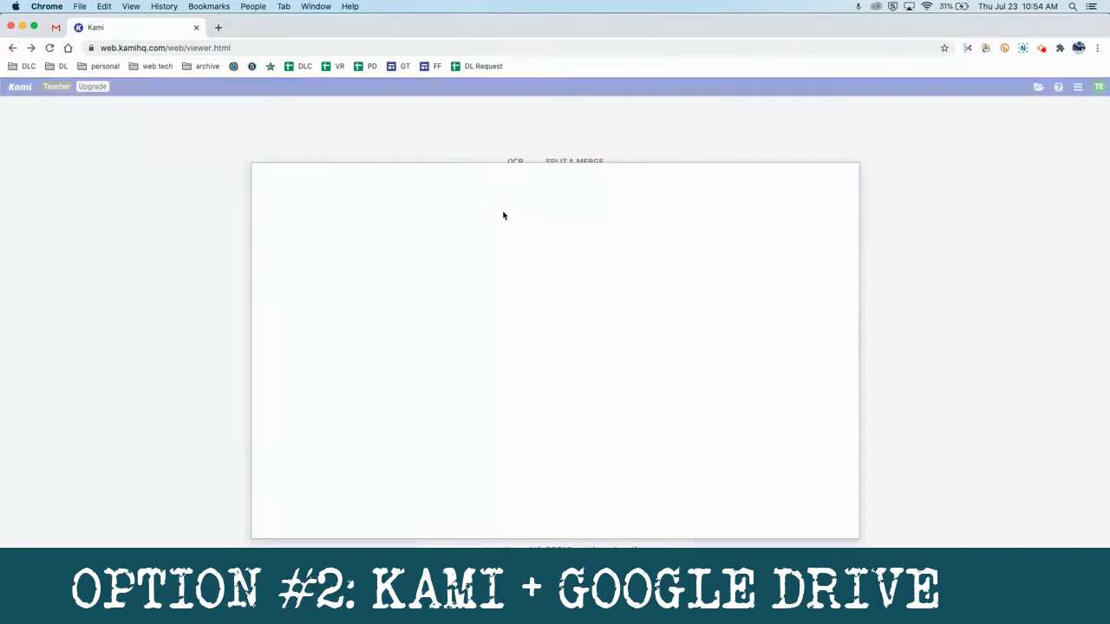
{"action": "left_click", "coordinate": [335, 209]}
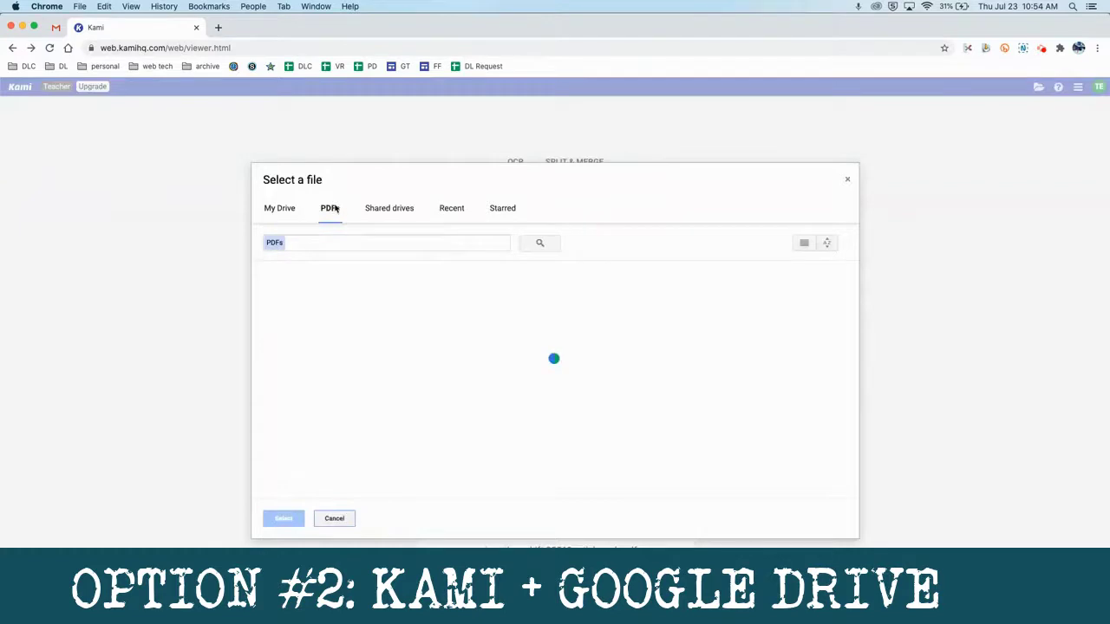
{"action": "scroll", "coordinate": [347, 331], "scroll_direction": "down", "scroll_amount": 10}
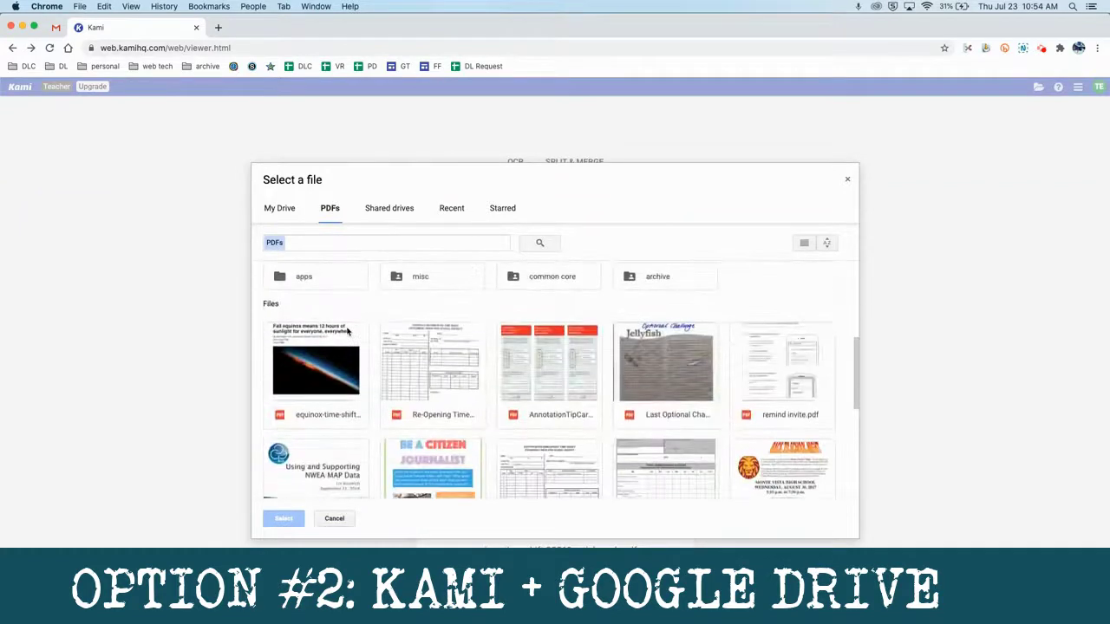
{"action": "left_click", "coordinate": [337, 376]}
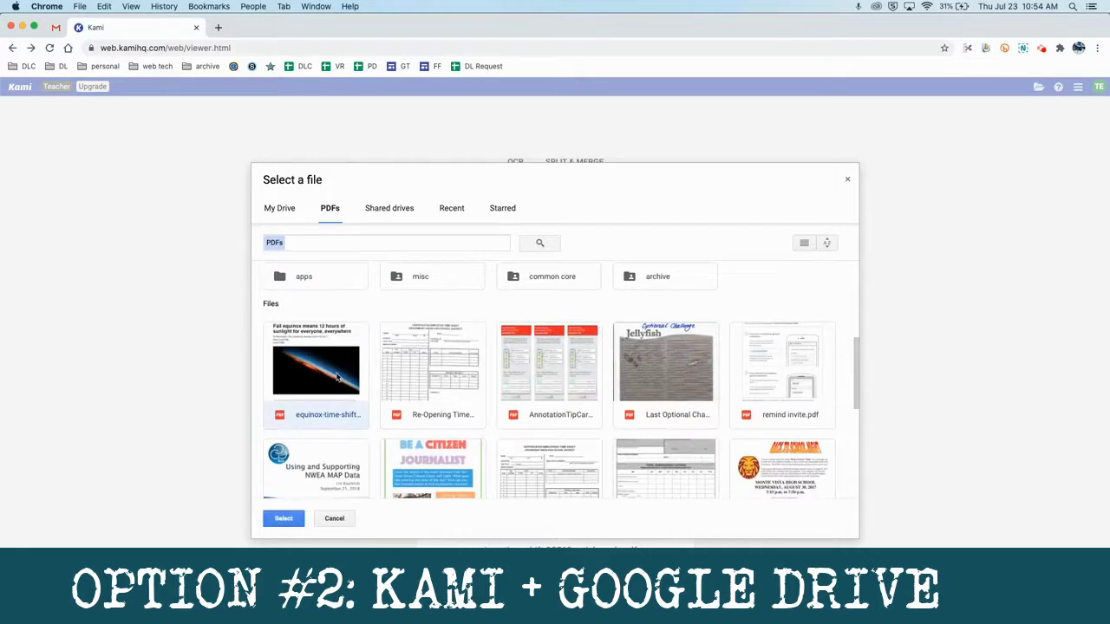
{"action": "left_click", "coordinate": [284, 519]}
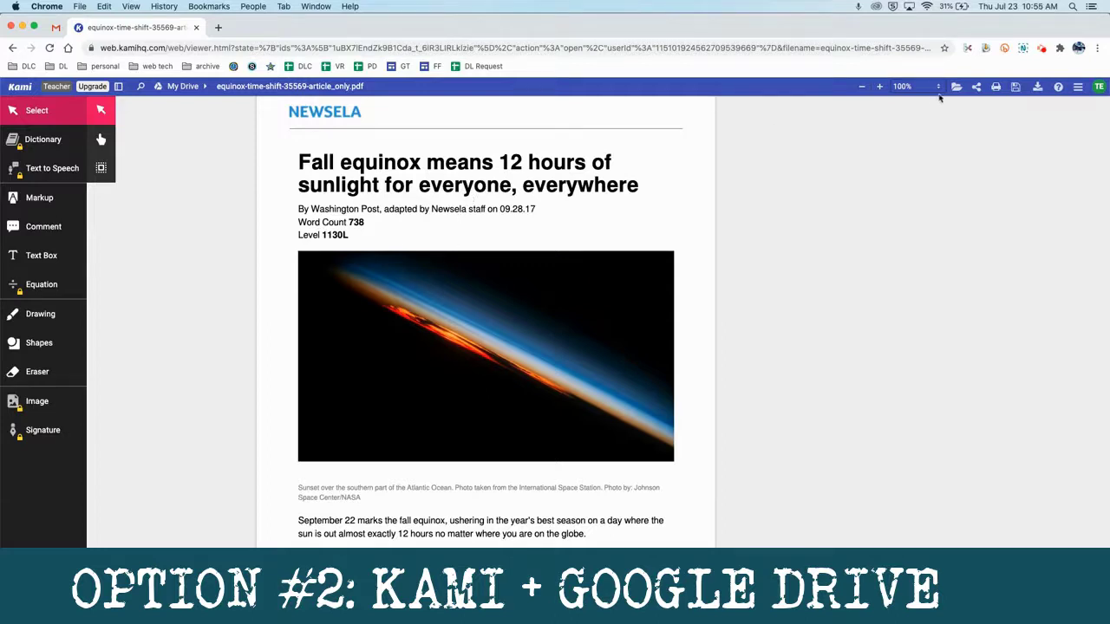
{"action": "left_click", "coordinate": [977, 86]}
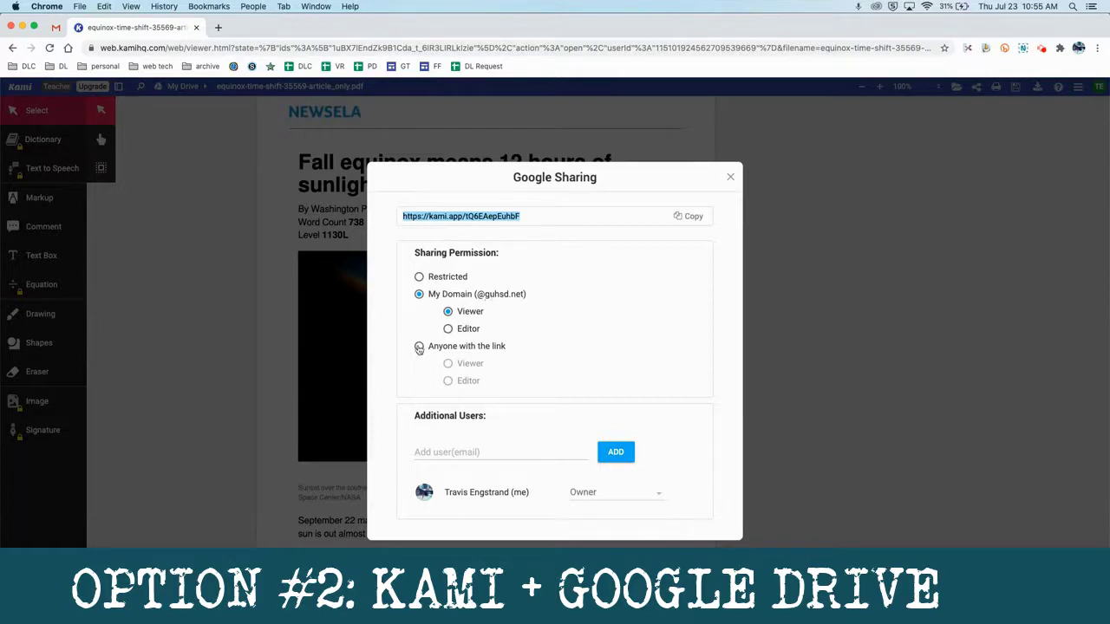
{"action": "left_click", "coordinate": [448, 312]}
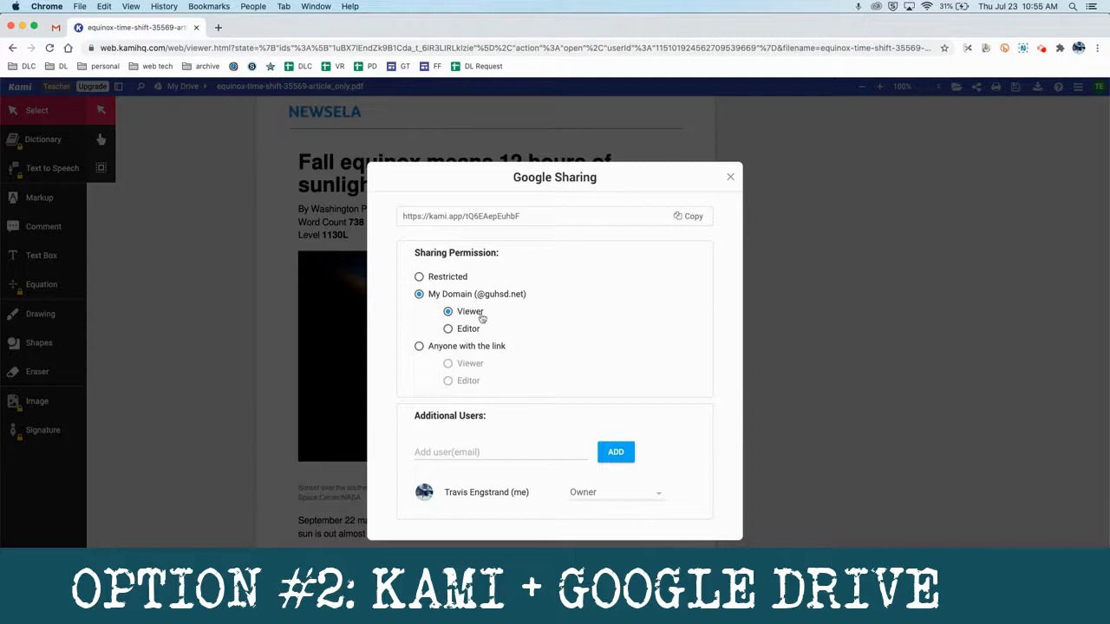
{"action": "left_click", "coordinate": [693, 217]}
{"action": "left_click", "coordinate": [694, 220]}
Switch to the student's browser window and open the copied Kami sharing link there.
{"action": "key", "text": "ctrl+Up"}
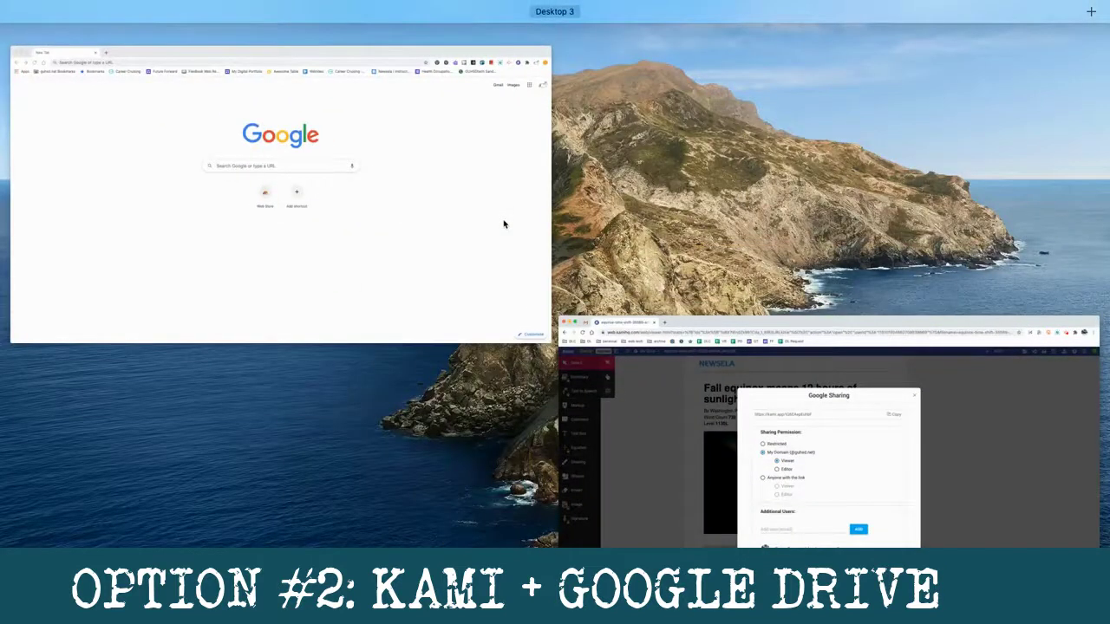
{"action": "left_click", "coordinate": [504, 225]}
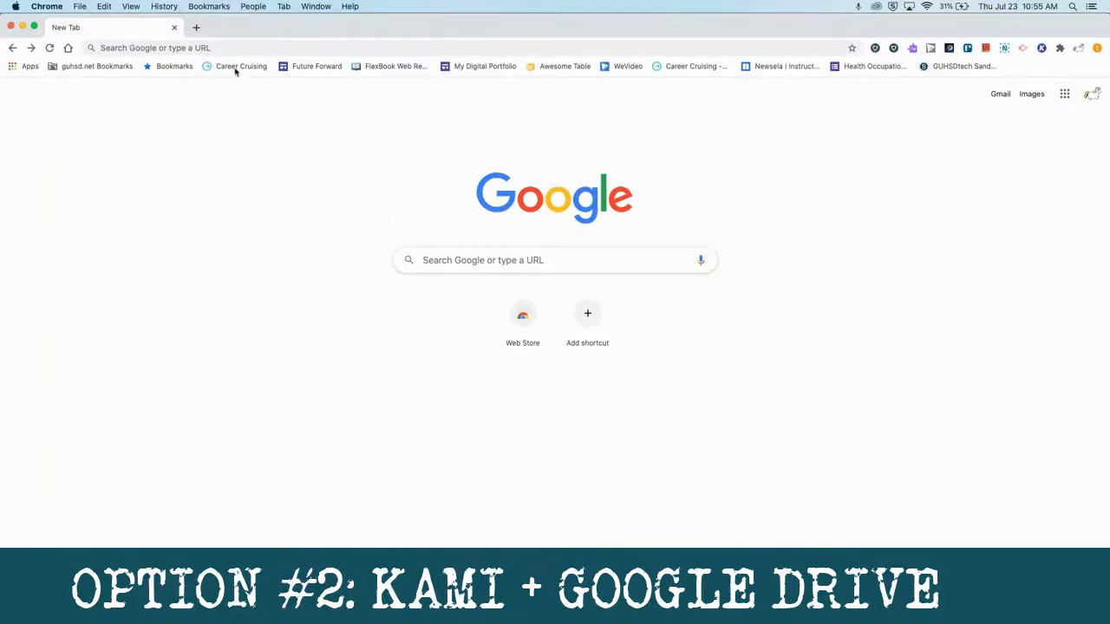
{"action": "left_click", "coordinate": [217, 47]}
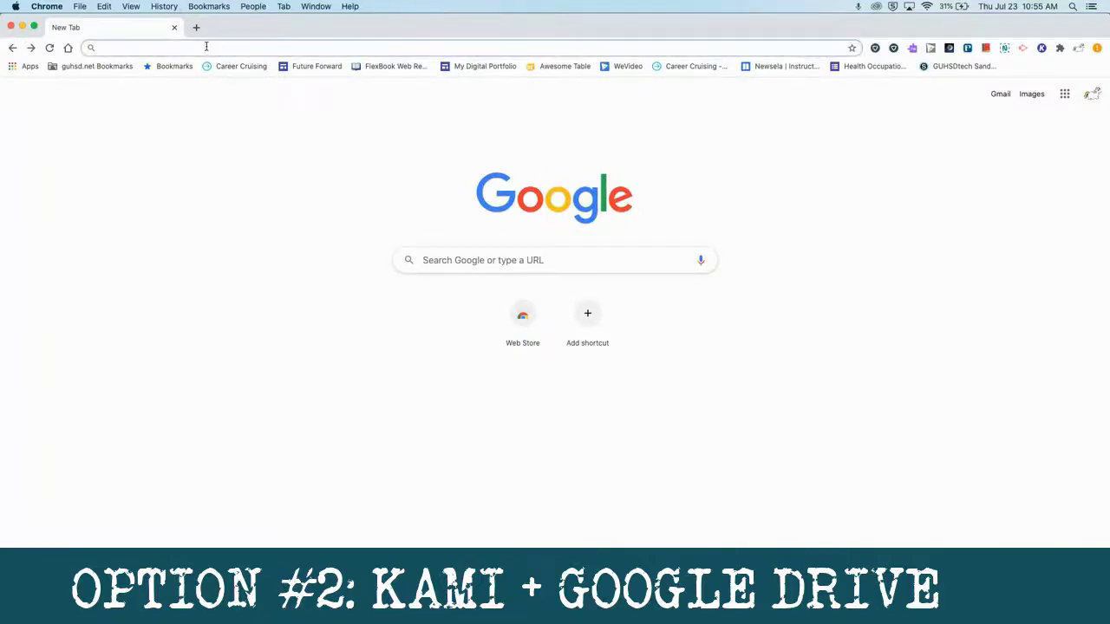
{"action": "key", "text": "super+v"}
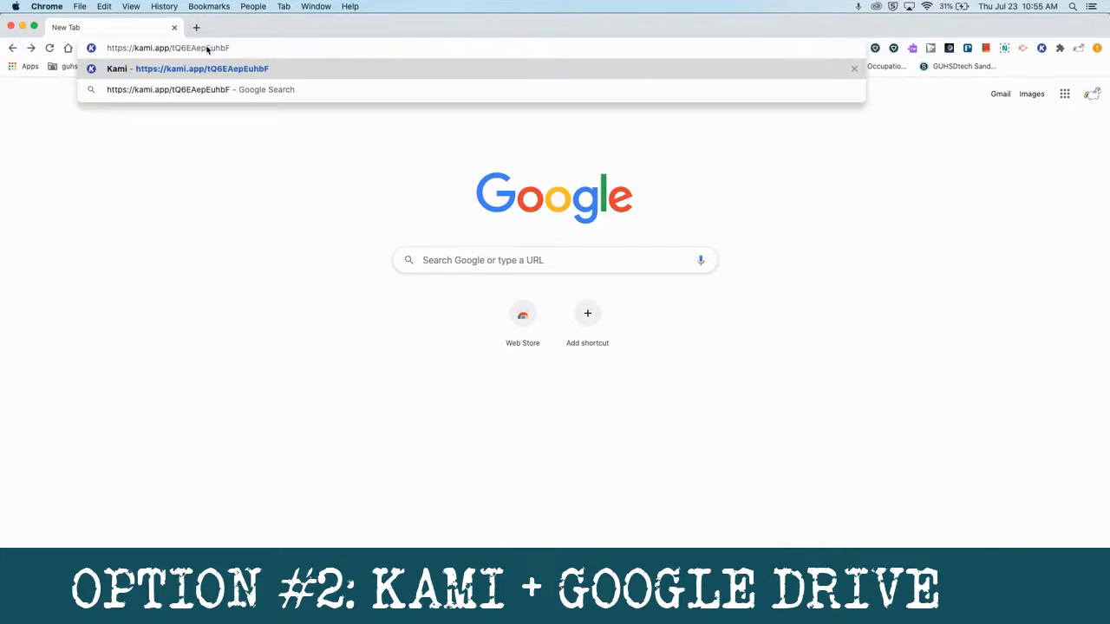
{"action": "key", "text": "Return"}
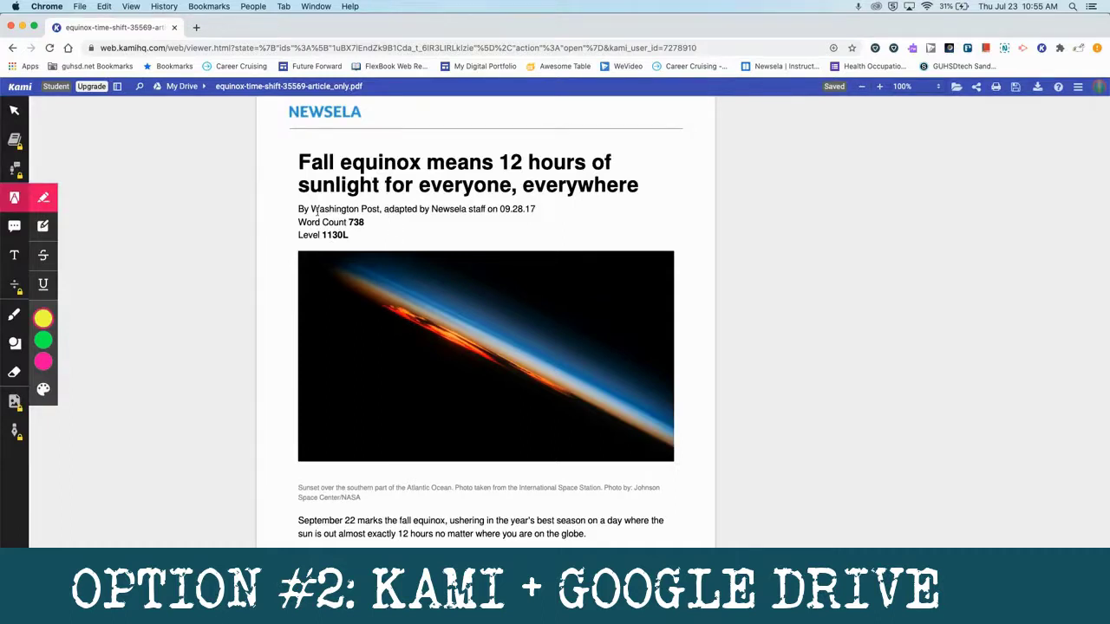
Try to highlight "equinox means" in the shared article's title and create the student's own copy of the PDF.
{"action": "left_click", "coordinate": [15, 198]}
{"action": "left_click", "coordinate": [14, 199]}
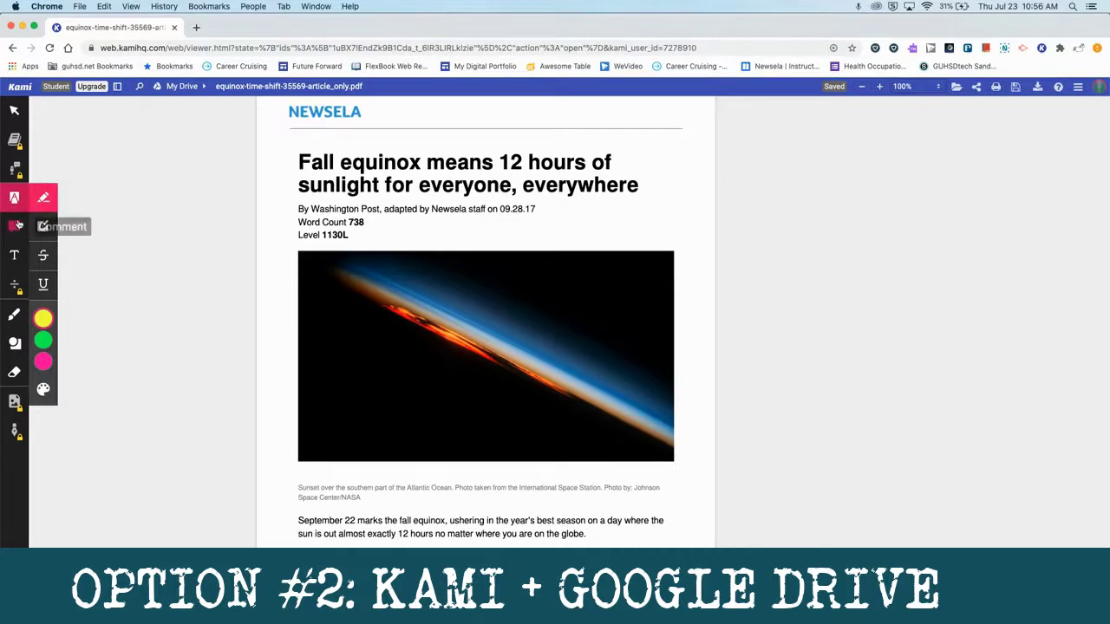
{"action": "left_click", "coordinate": [43, 198]}
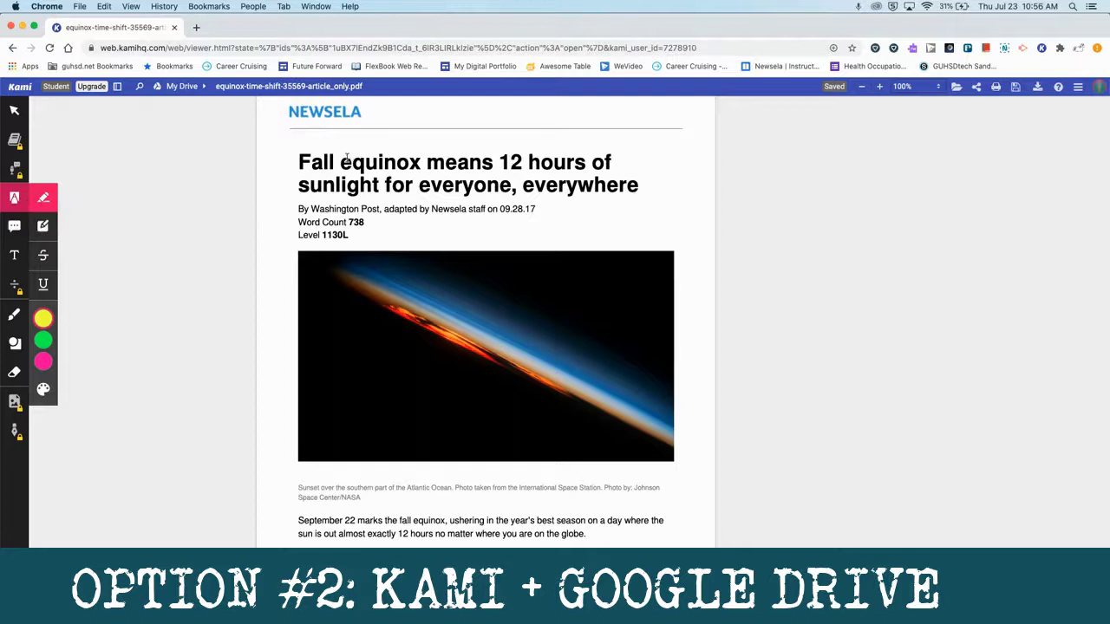
{"action": "left_click_drag", "start_coordinate": [337, 162], "coordinate": [481, 163]}
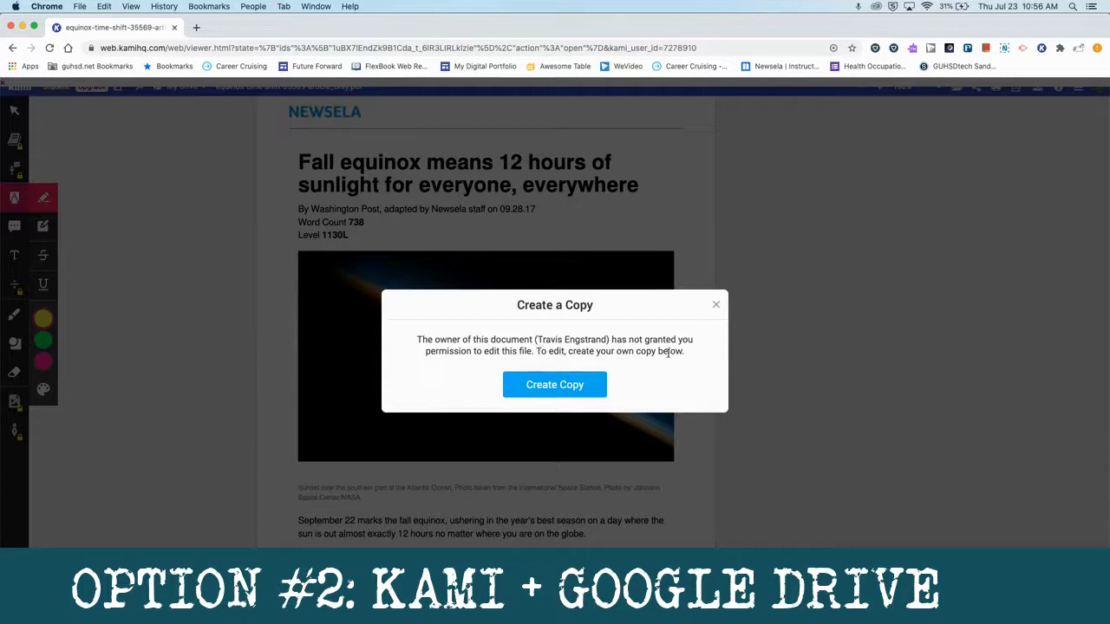
{"action": "left_click", "coordinate": [542, 392]}
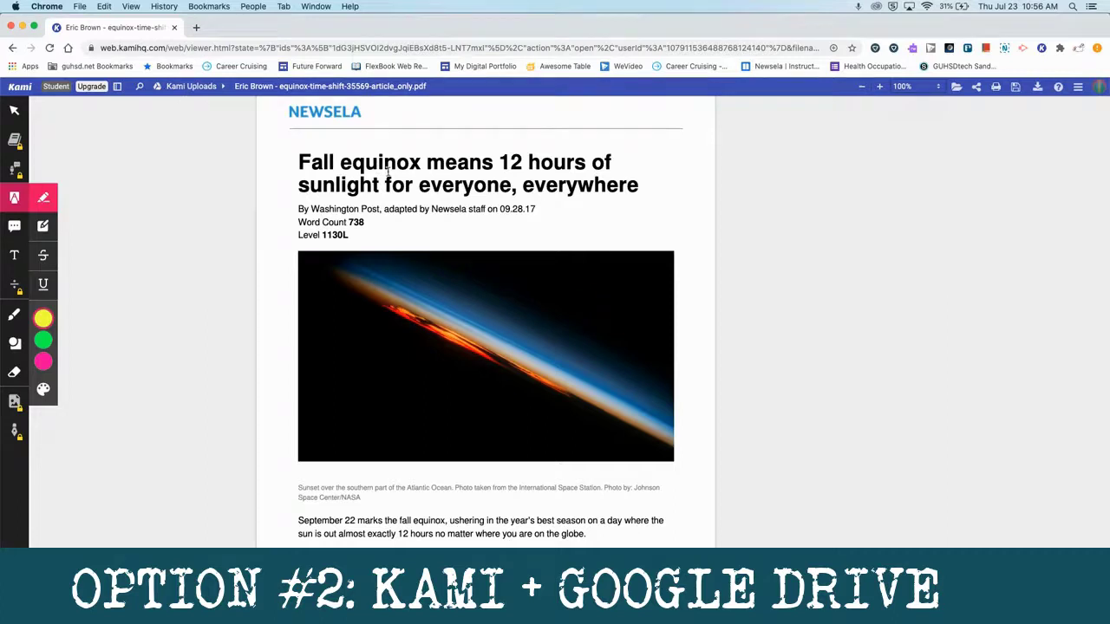
Highlight the title of the student's copy in yellow, from within "Fall" through "sunlight for".
{"action": "left_click", "coordinate": [14, 198]}
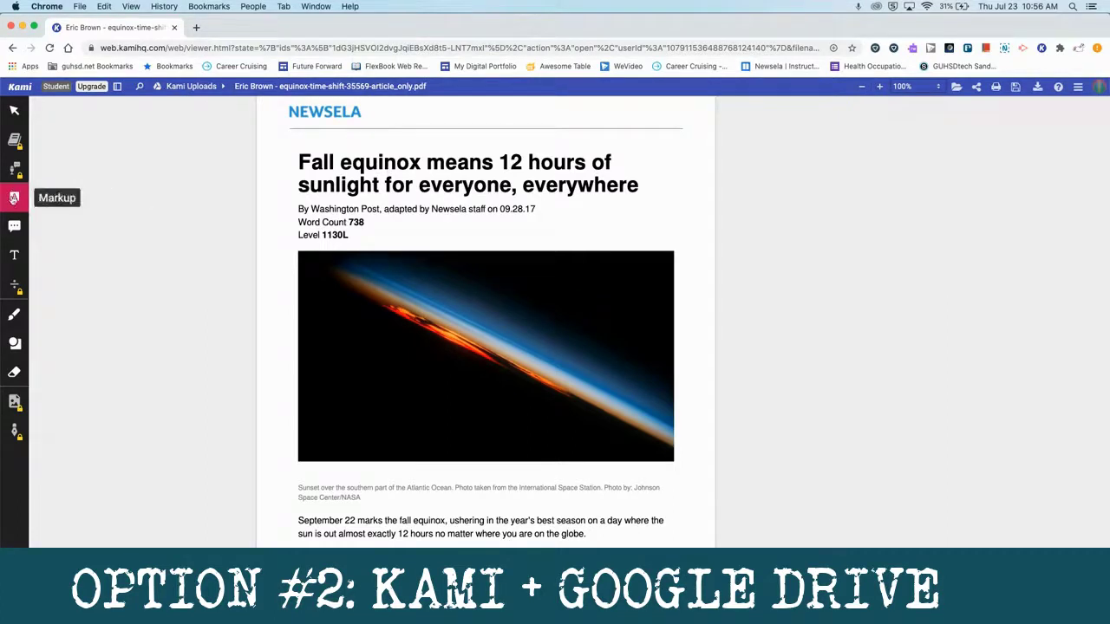
{"action": "left_click", "coordinate": [14, 198]}
{"action": "left_click_drag", "start_coordinate": [322, 168], "coordinate": [435, 191]}
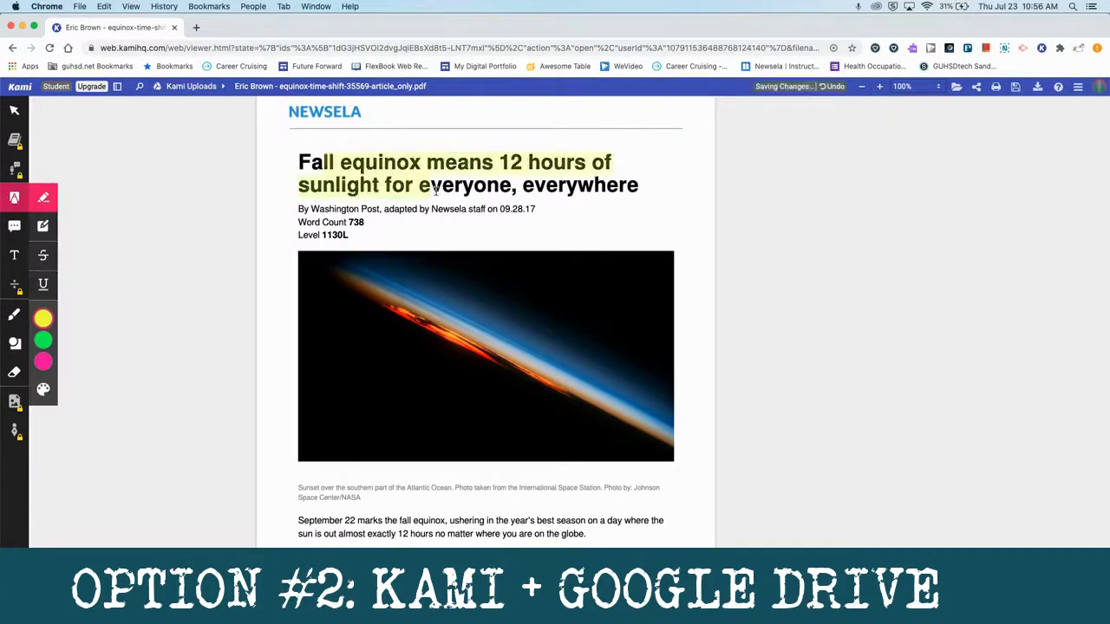
{"action": "left_click", "coordinate": [842, 129]}
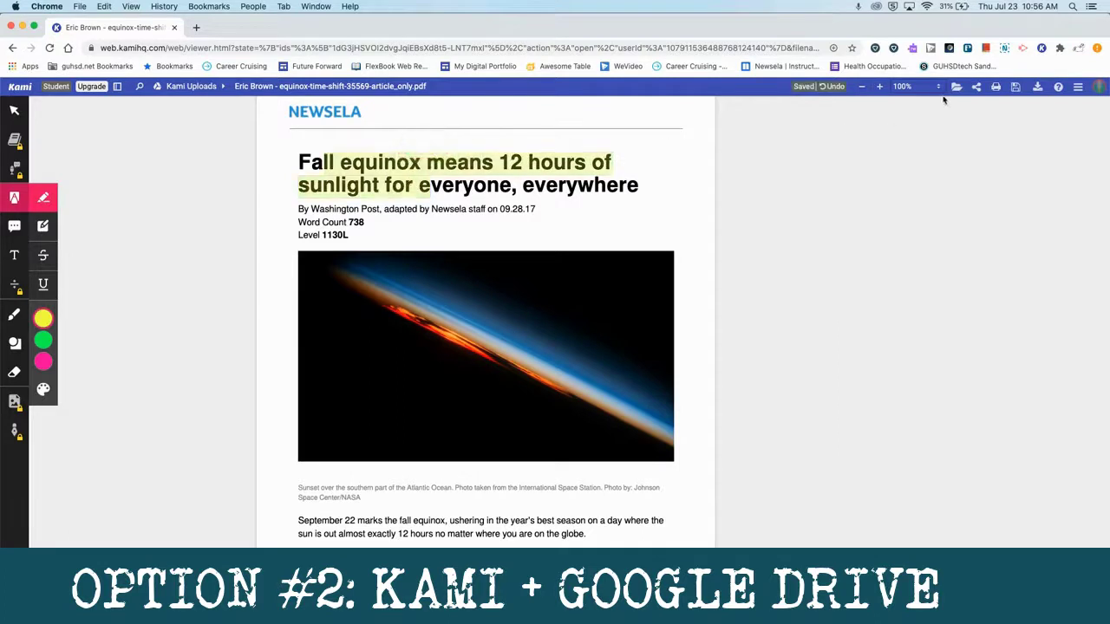
Share the student's annotated copy with anyone with the link as Viewer, copy the link, and close the sharing settings.
{"action": "left_click", "coordinate": [976, 90]}
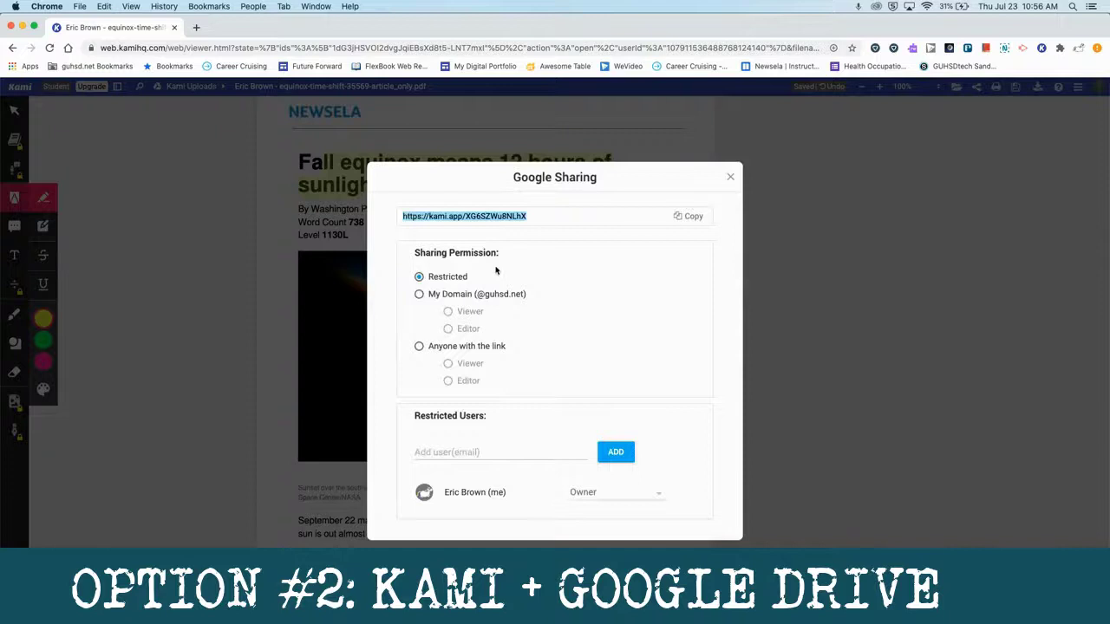
{"action": "left_click", "coordinate": [439, 348]}
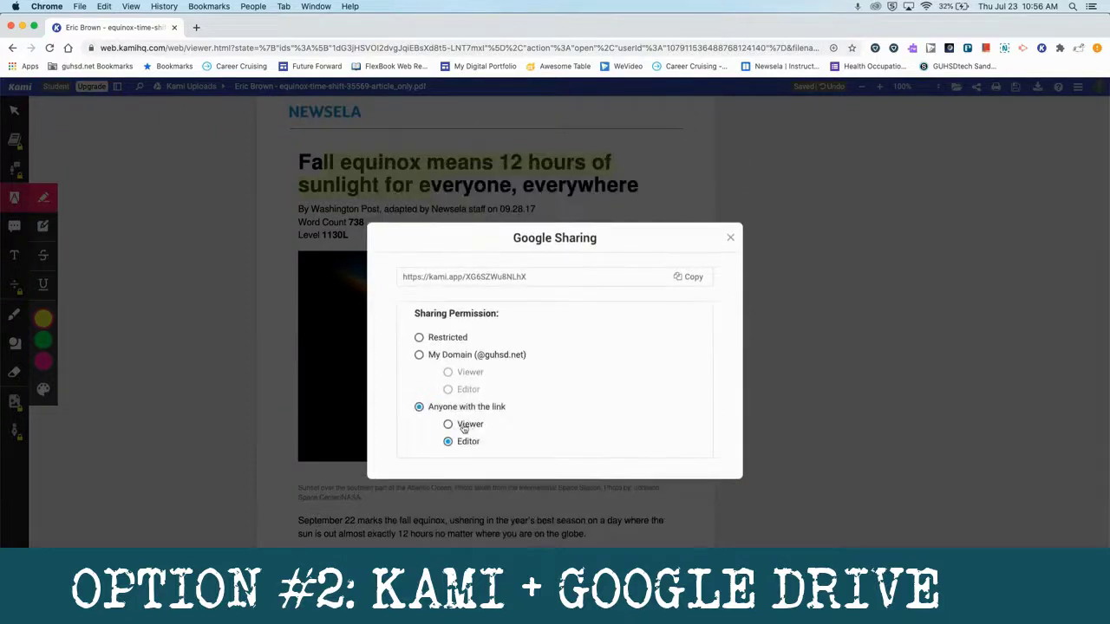
{"action": "left_click", "coordinate": [464, 426]}
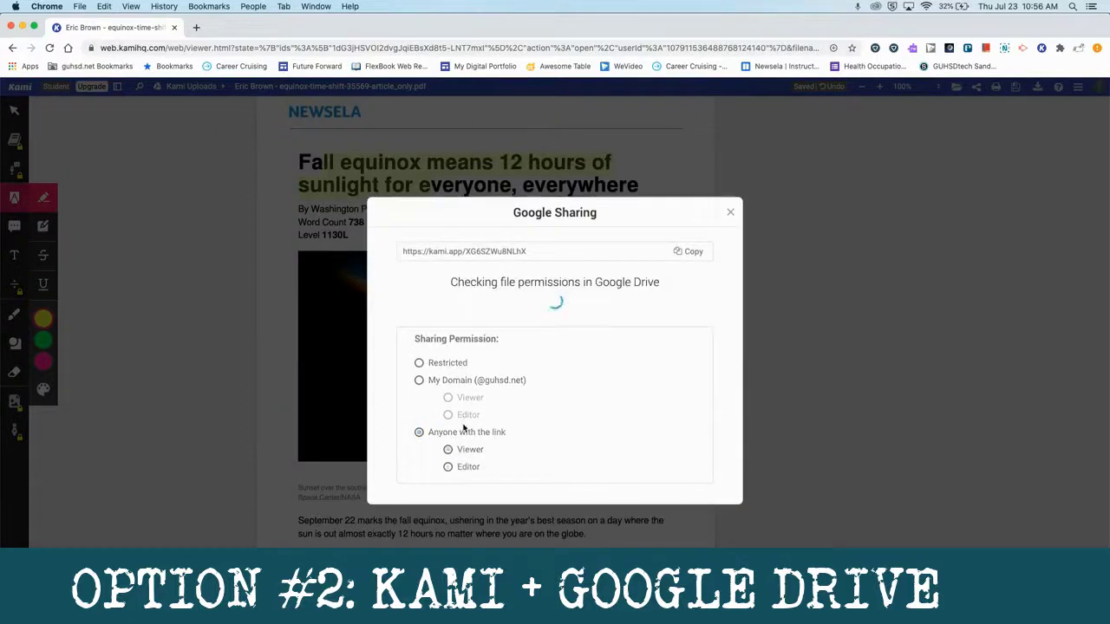
{"action": "left_click", "coordinate": [686, 253]}
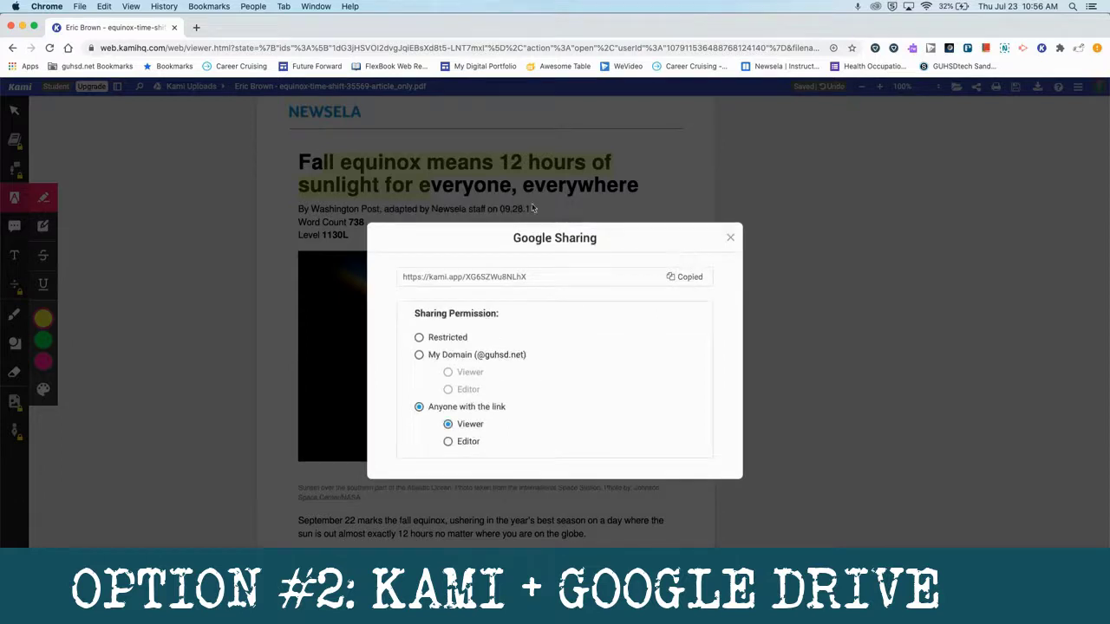
{"action": "left_click", "coordinate": [731, 238]}
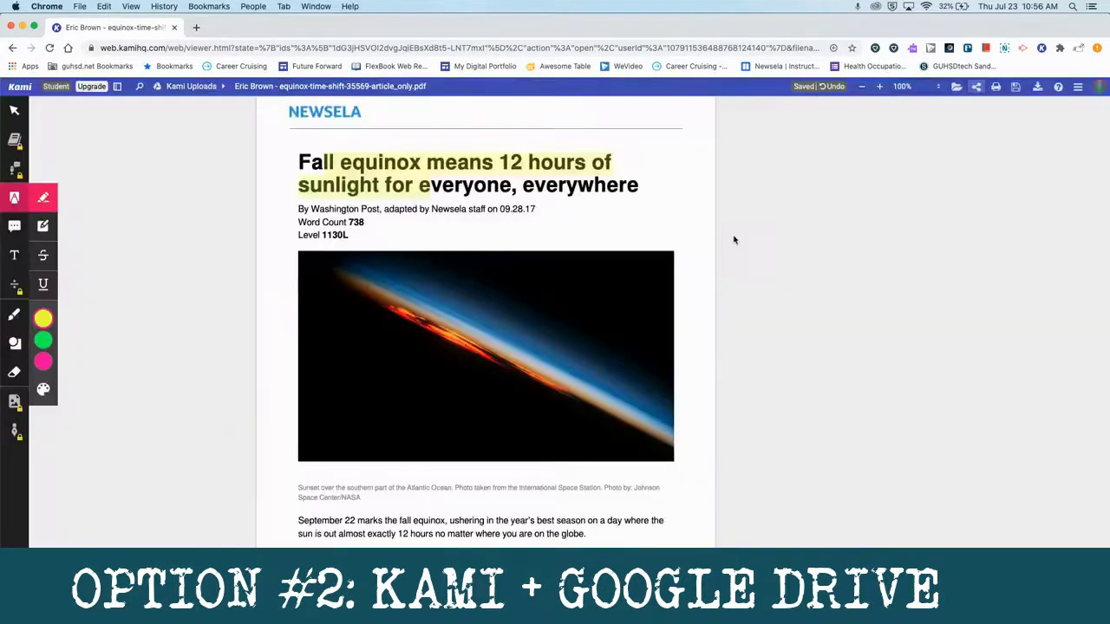